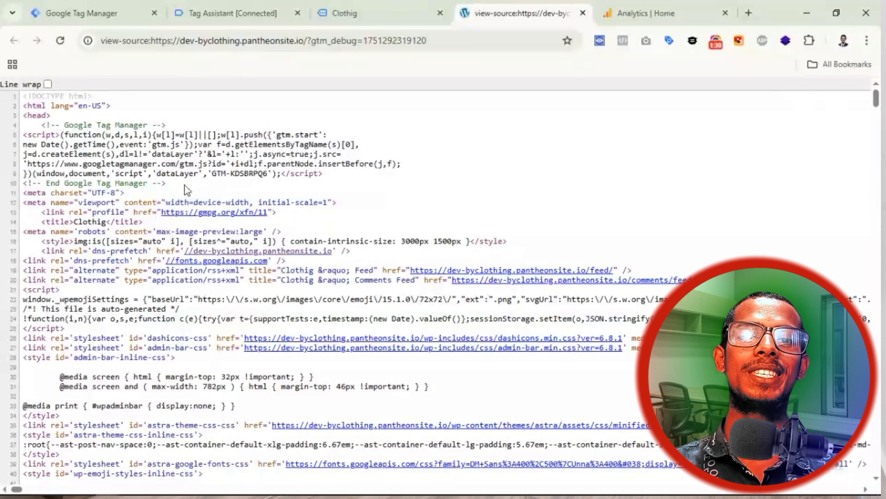
Step: Select the GTM snippet and the head element in the page source
{"action": "left_click_drag", "start_coordinate": [168, 181], "coordinate": [41, 125]}
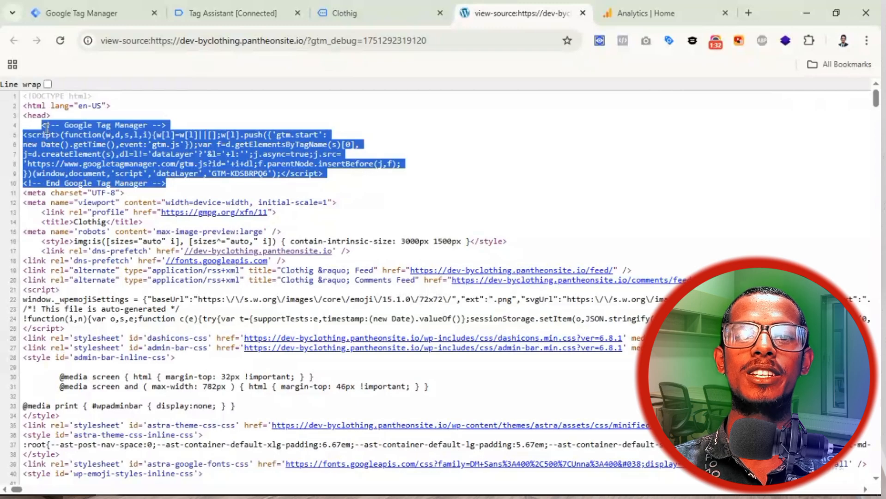
{"action": "left_click", "coordinate": [233, 173]}
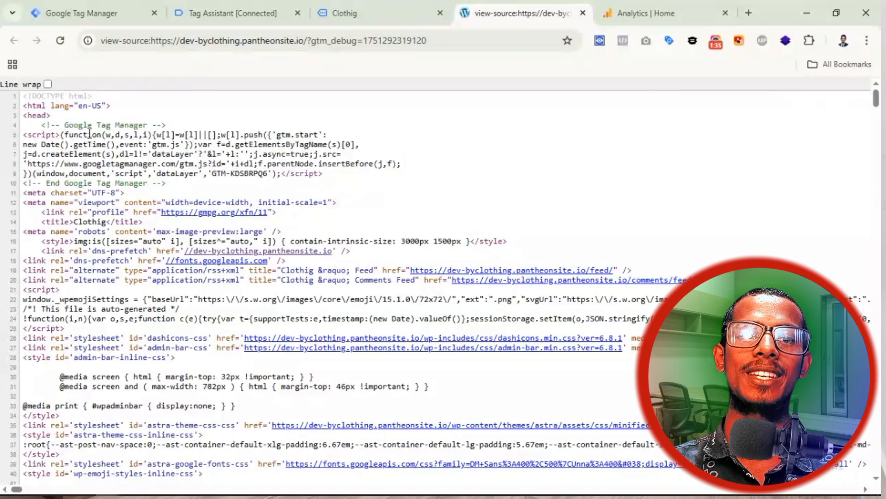
{"action": "double_click", "coordinate": [50, 119]}
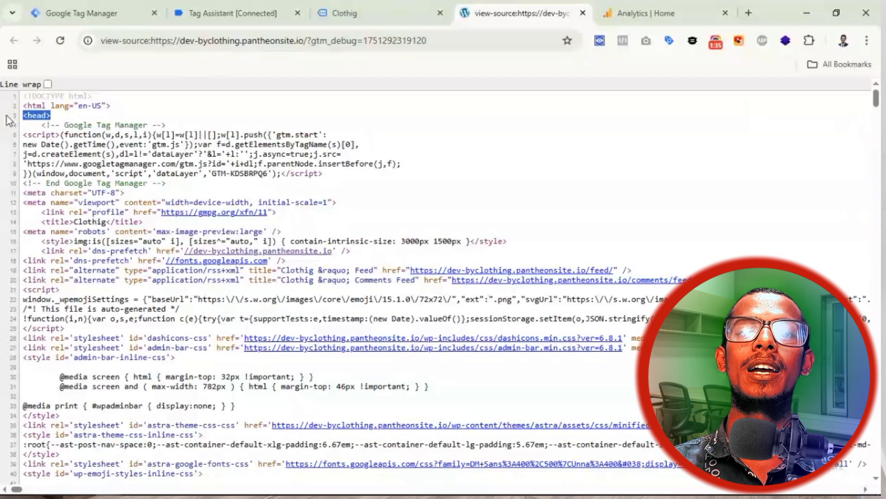
Step: Compare the snippet with Tag Manager's install code, then close the page-source tab
{"action": "left_click", "coordinate": [98, 14]}
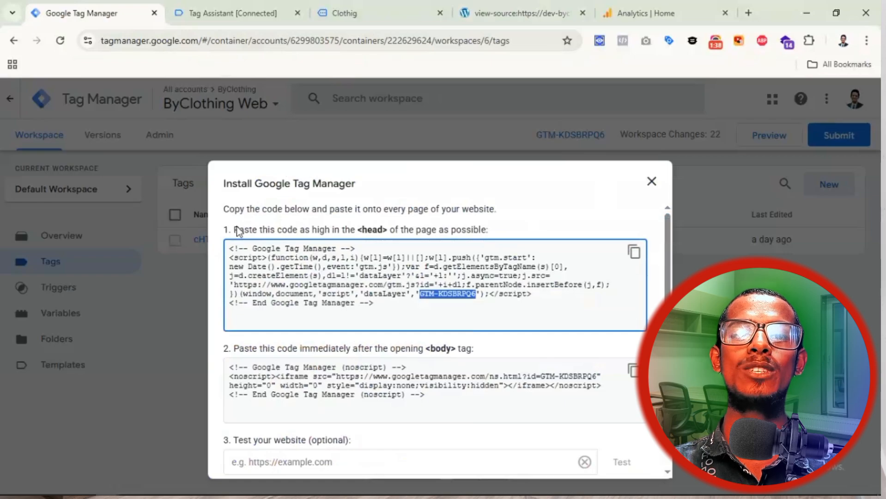
{"action": "left_click_drag", "start_coordinate": [235, 230], "coordinate": [394, 232]}
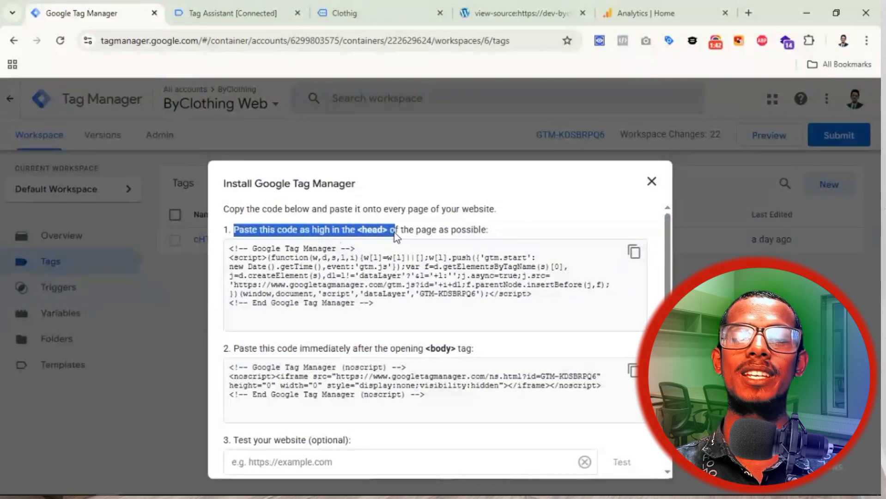
{"action": "left_click", "coordinate": [503, 14]}
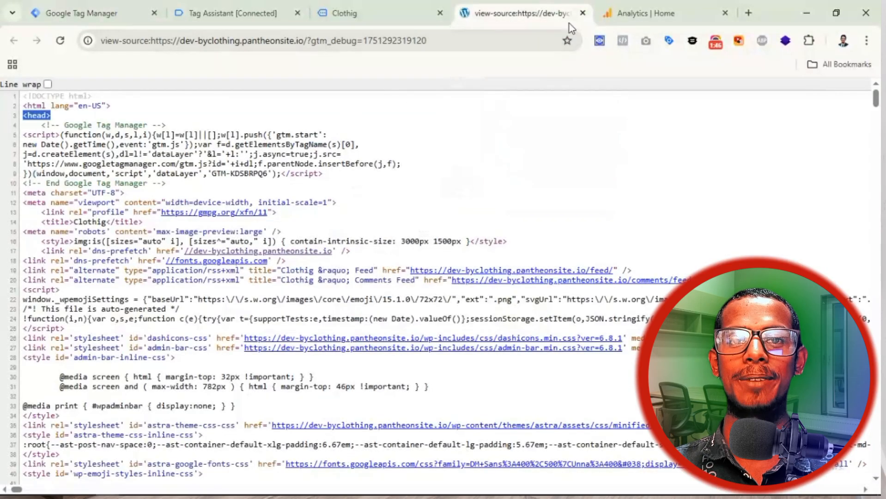
{"action": "left_click", "coordinate": [583, 14]}
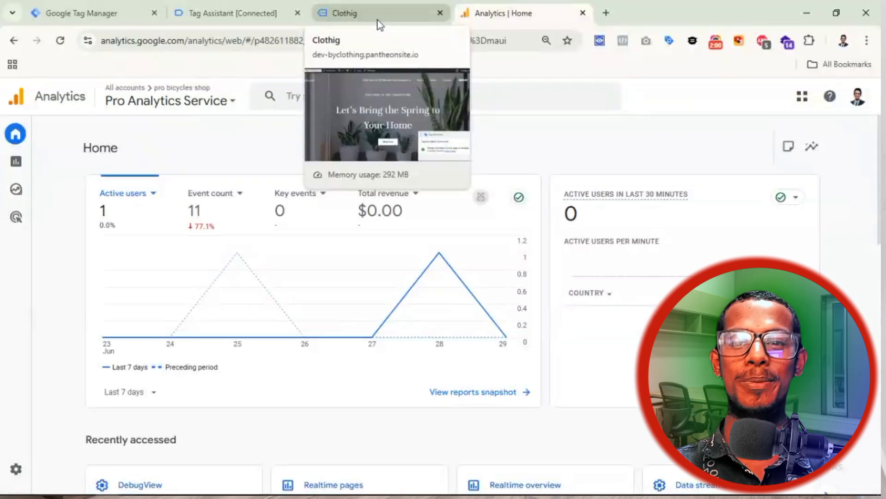
Step: Return to Tag Manager's Tags list and open the cHTML Calendly dataLayer tag
{"action": "left_click", "coordinate": [86, 7]}
{"action": "left_click", "coordinate": [654, 183]}
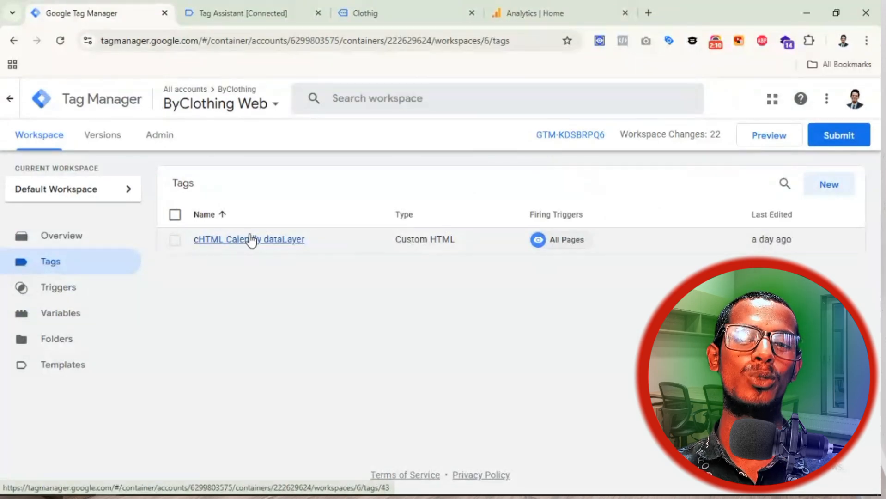
{"action": "left_click", "coordinate": [274, 246]}
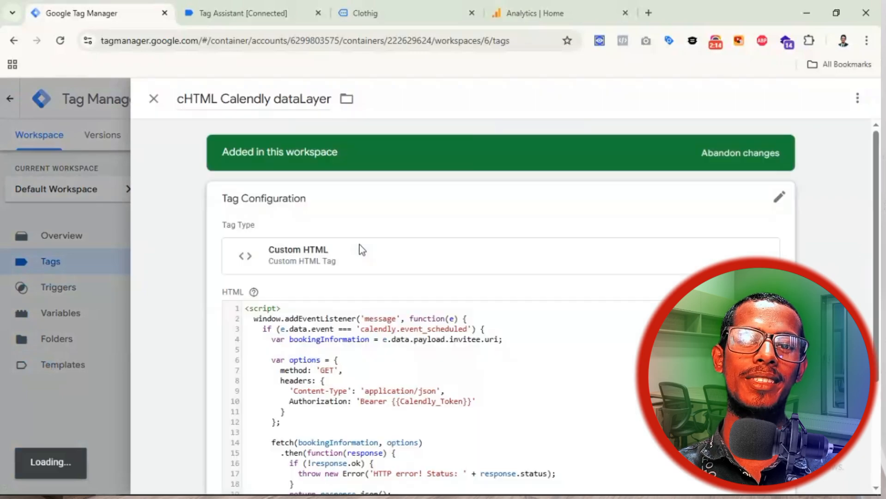
Step: Review the tag's HTML, highlighting the calendly_booked event and its pushed fields on lines 25–35
{"action": "scroll", "coordinate": [646, 228], "scroll_direction": "down", "scroll_amount": 3}
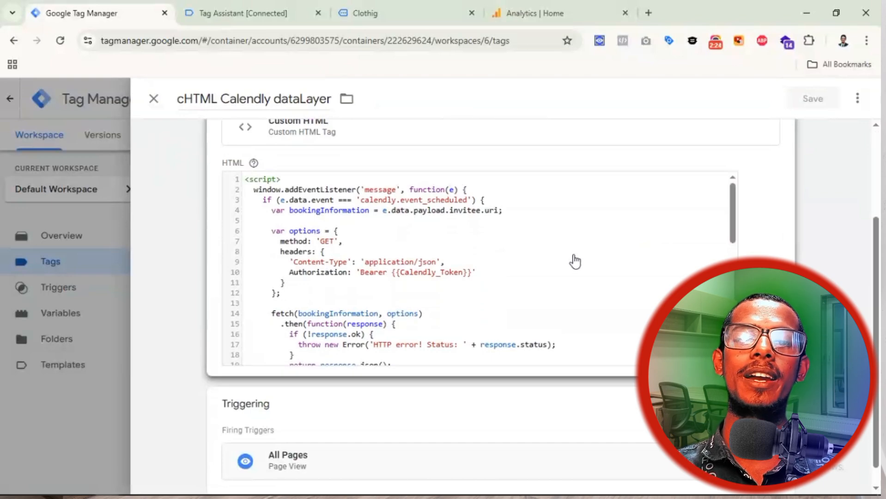
{"action": "scroll", "coordinate": [576, 262], "scroll_direction": "down", "scroll_amount": 1}
{"action": "left_click_drag", "start_coordinate": [733, 219], "coordinate": [744, 269]}
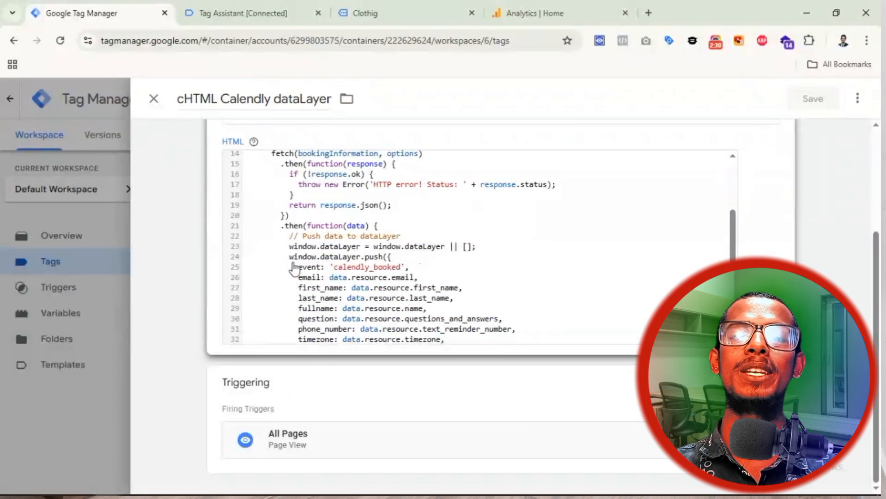
{"action": "left_click", "coordinate": [337, 267]}
{"action": "double_click", "coordinate": [376, 282]}
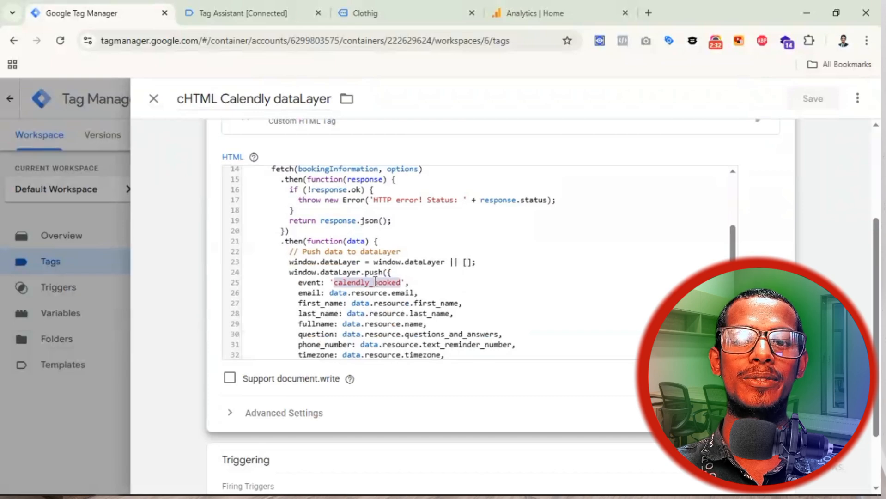
{"action": "scroll", "coordinate": [492, 262], "scroll_direction": "up", "scroll_amount": 2}
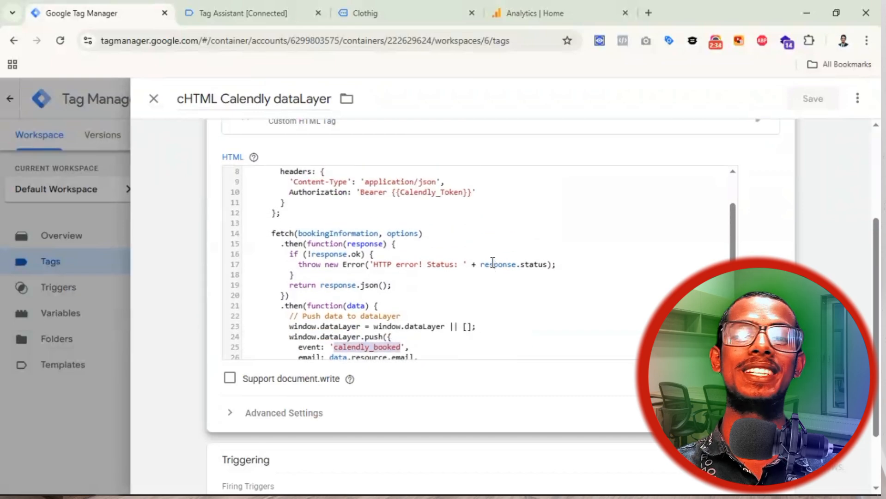
{"action": "scroll", "coordinate": [479, 262], "scroll_direction": "down", "scroll_amount": 4}
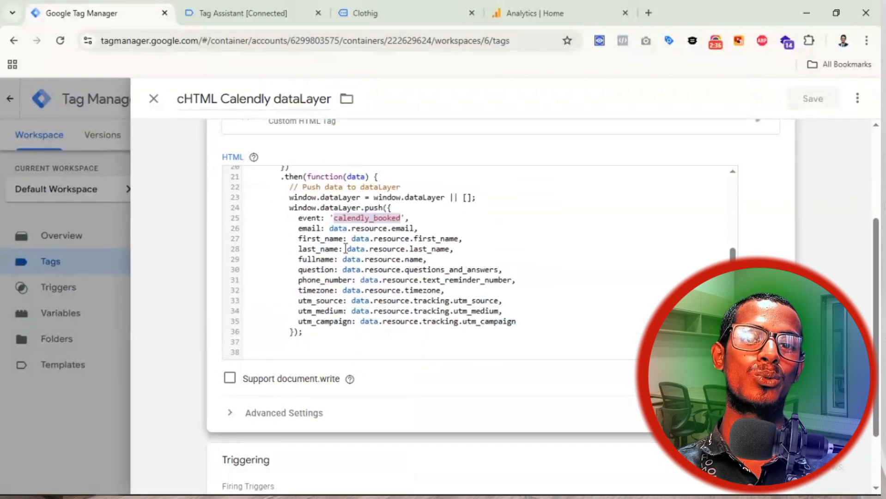
{"action": "left_click_drag", "start_coordinate": [290, 218], "coordinate": [524, 322]}
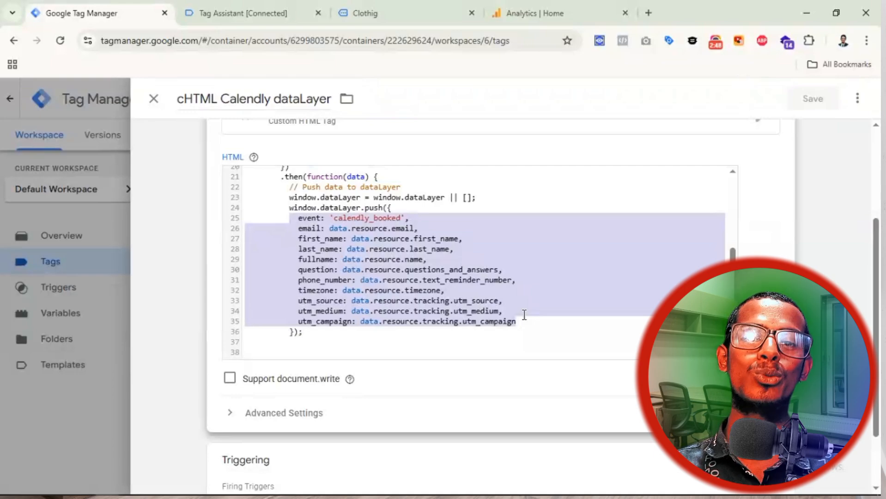
{"action": "scroll", "coordinate": [525, 314], "scroll_direction": "up", "scroll_amount": 5}
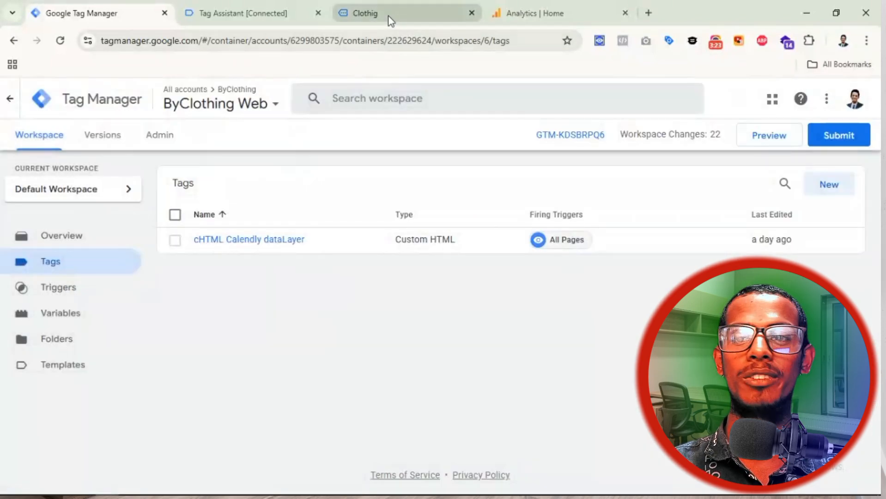
Step: In Tag Assistant, open the calendly_booked event and expand its full dataLayer push
{"action": "left_click", "coordinate": [259, 17]}
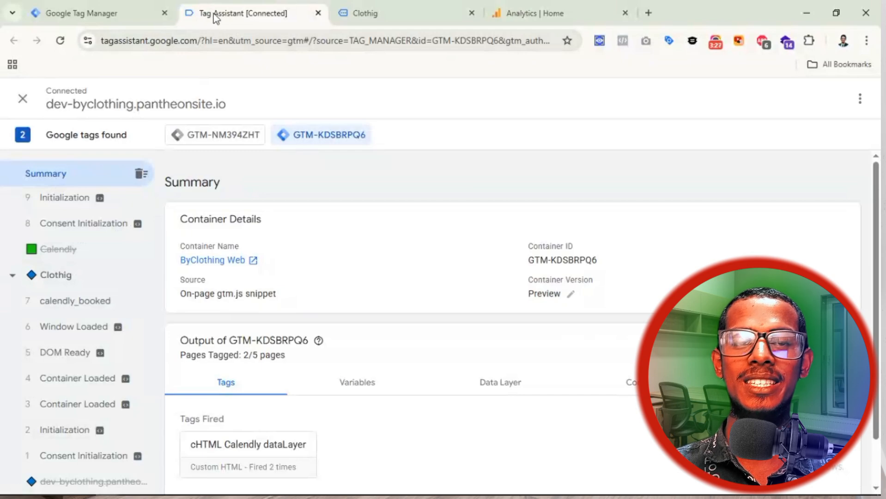
{"action": "left_click", "coordinate": [82, 309]}
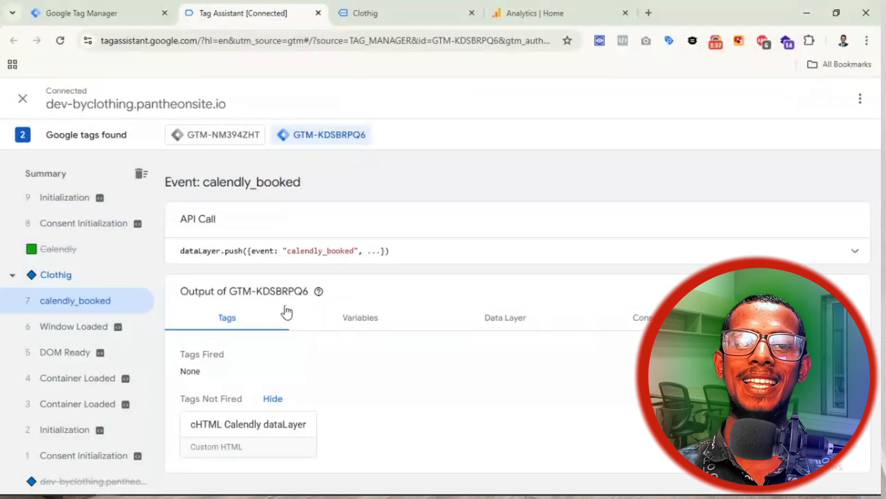
{"action": "left_click", "coordinate": [425, 260]}
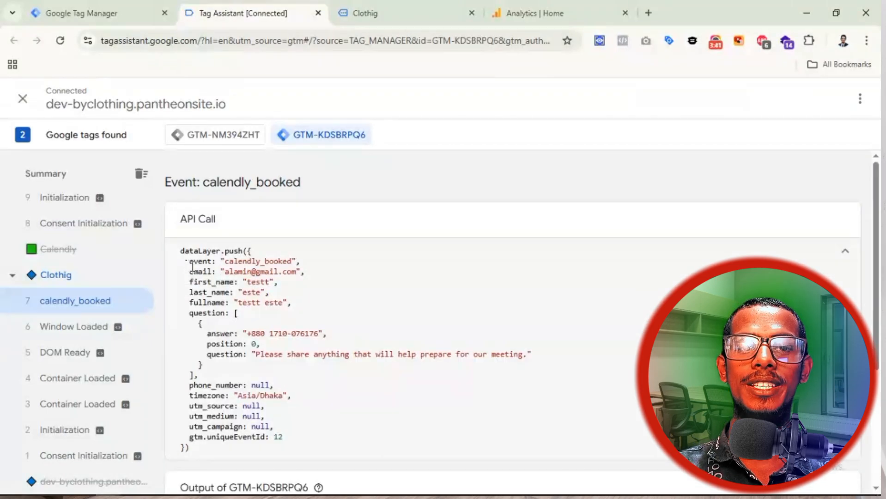
Step: Inspect the event key and the email, first_name, last_name and fullname fields, then go to Analytics
{"action": "left_click_drag", "start_coordinate": [188, 262], "coordinate": [218, 263]}
{"action": "double_click", "coordinate": [236, 261]}
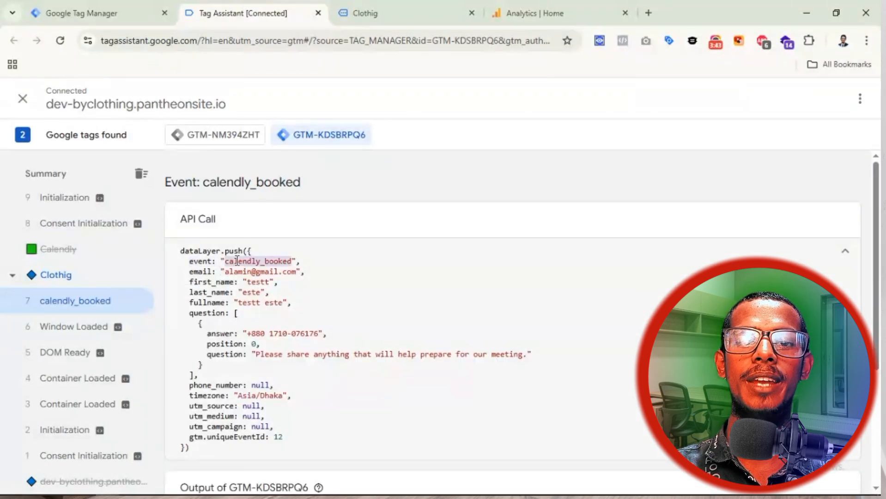
{"action": "double_click", "coordinate": [203, 271]}
{"action": "double_click", "coordinate": [203, 282]}
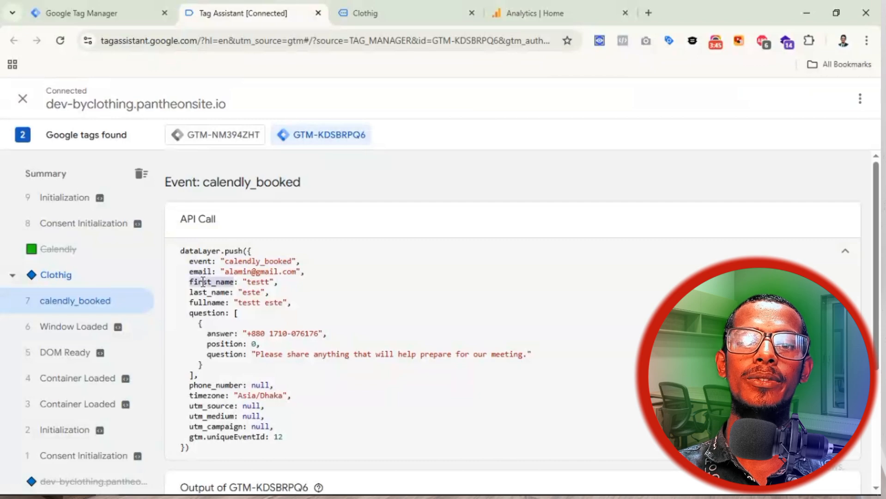
{"action": "double_click", "coordinate": [205, 292]}
{"action": "double_click", "coordinate": [207, 303]}
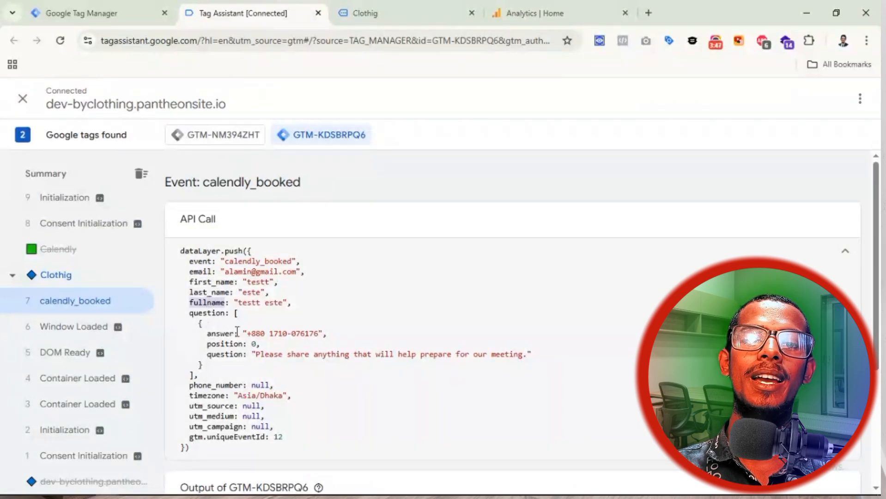
{"action": "left_click", "coordinate": [268, 334]}
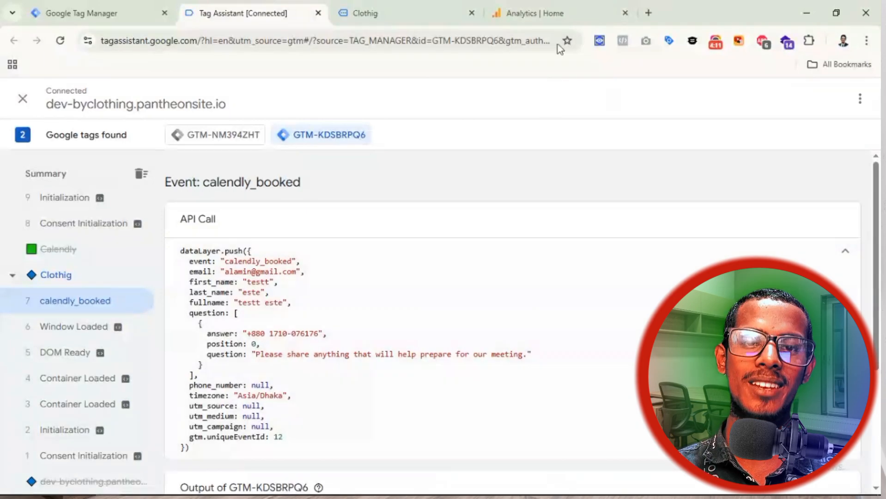
{"action": "left_click", "coordinate": [555, 8]}
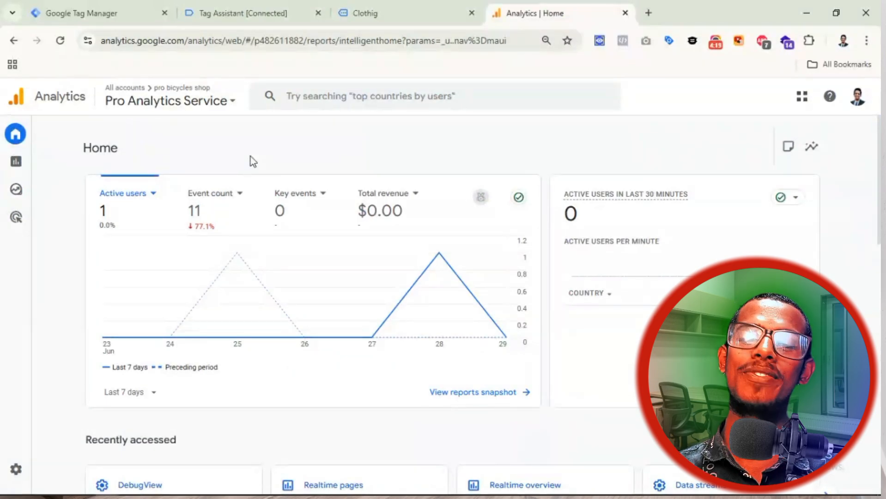
Step: Glance at Tag Assistant's event view, then return to the ByClothing Web Tags list in Tag Manager
{"action": "left_click", "coordinate": [97, 11]}
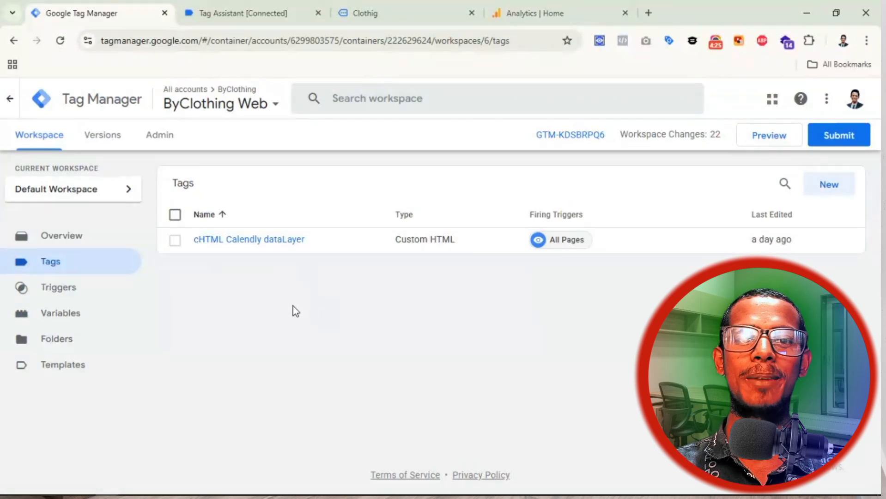
{"action": "left_click", "coordinate": [268, 13]}
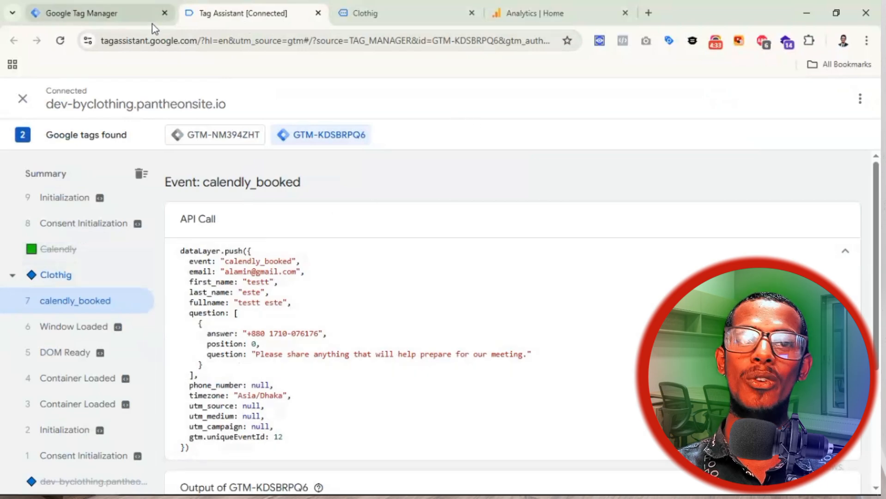
{"action": "left_click", "coordinate": [74, 13]}
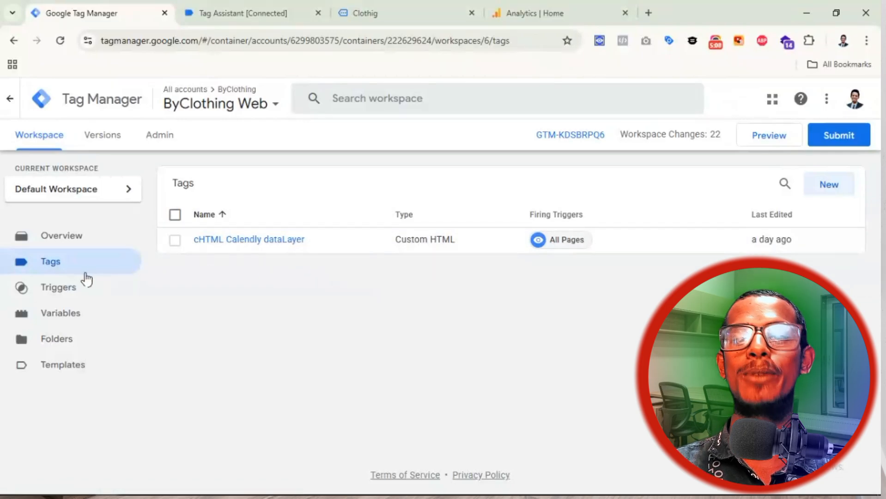
Step: Start a new tag of type Google Tag, leaving its Tag ID empty for now
{"action": "left_click", "coordinate": [833, 191]}
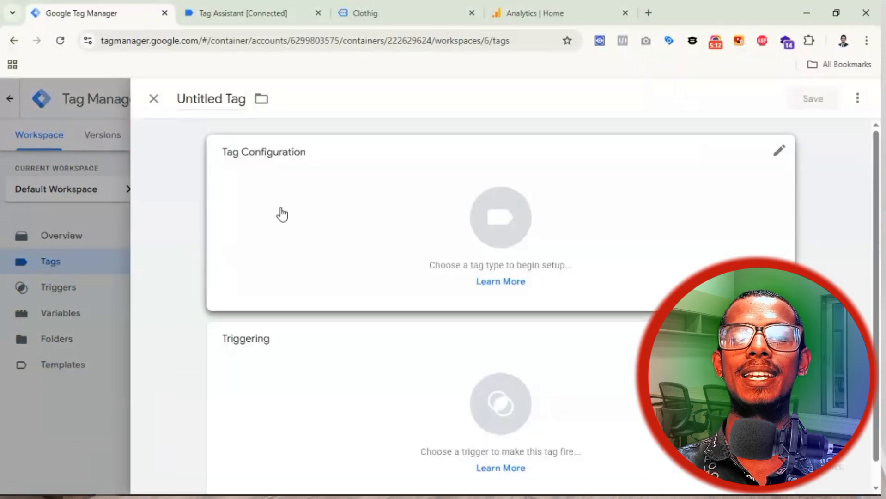
{"action": "left_click", "coordinate": [335, 210]}
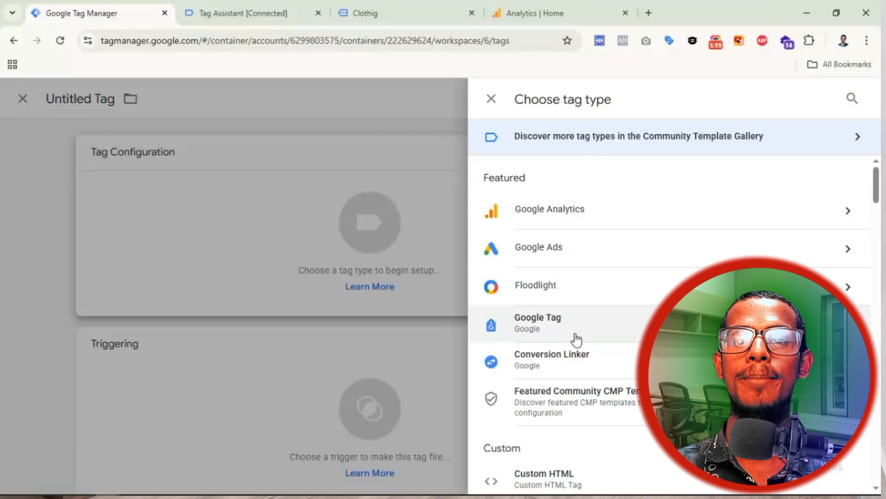
{"action": "left_click", "coordinate": [570, 216]}
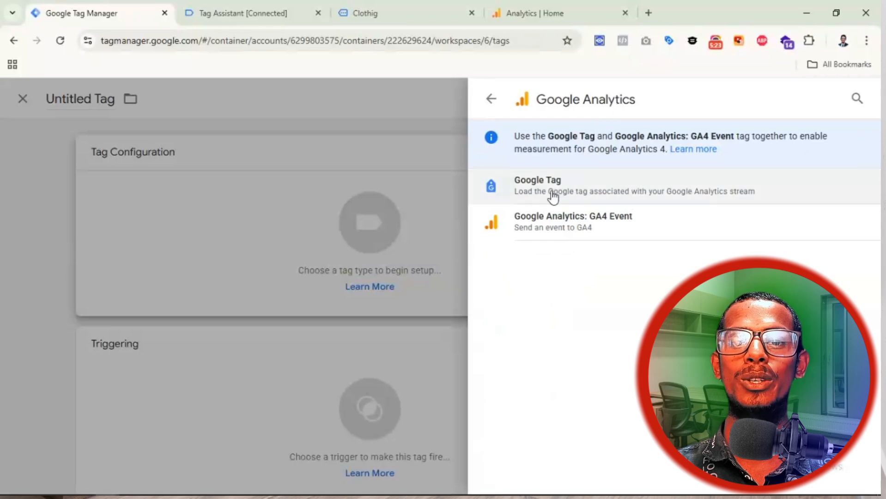
{"action": "left_click", "coordinate": [576, 191]}
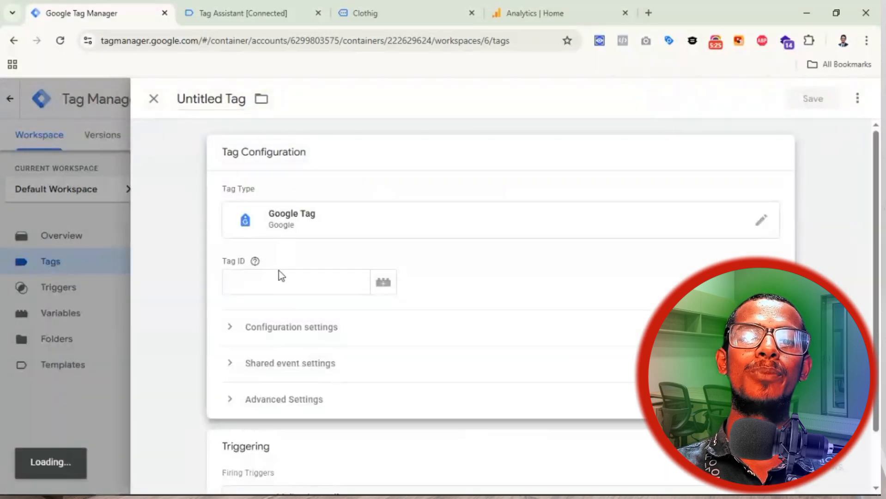
{"action": "left_click", "coordinate": [271, 279]}
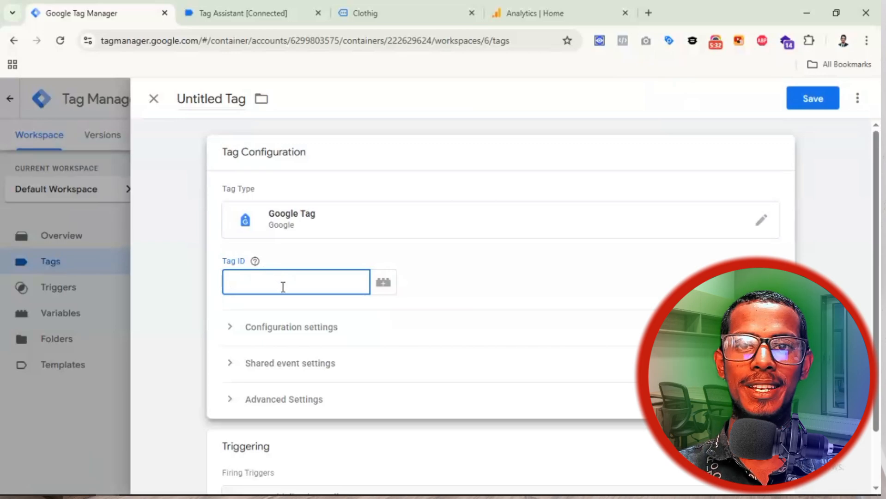
{"action": "left_click", "coordinate": [537, 17]}
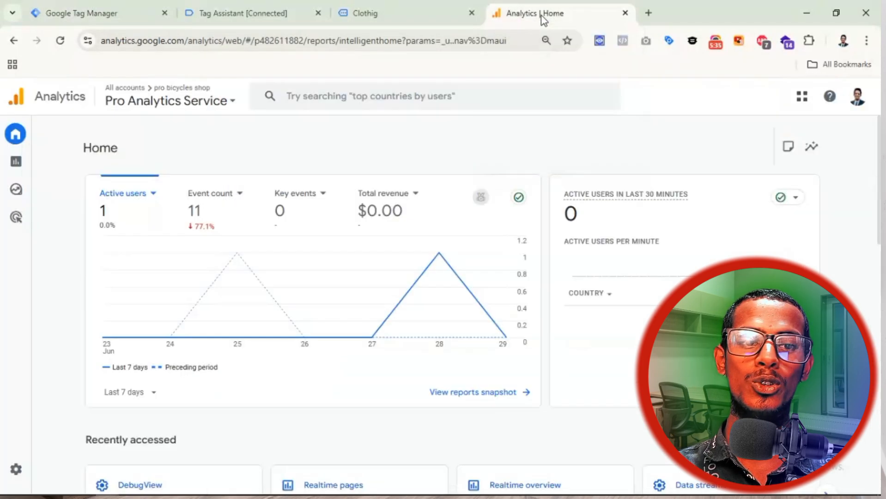
Step: Copy Measurement ID G-TYKGS62Z1E from the BicycleShopPro stream under Admin > Data streams
{"action": "left_click", "coordinate": [18, 472]}
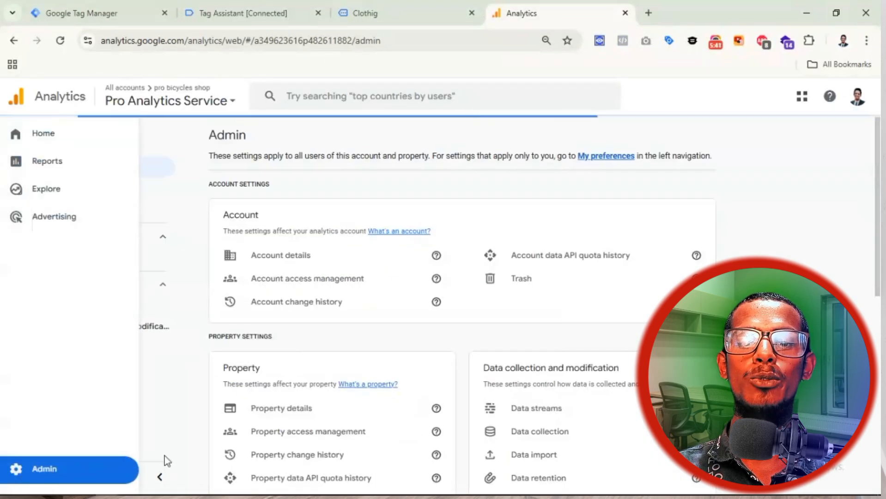
{"action": "left_click", "coordinate": [554, 409]}
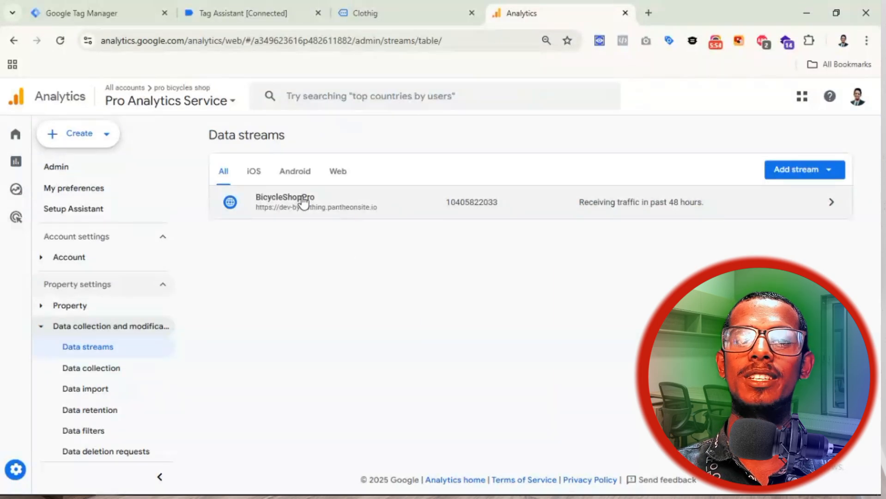
{"action": "left_click", "coordinate": [306, 199]}
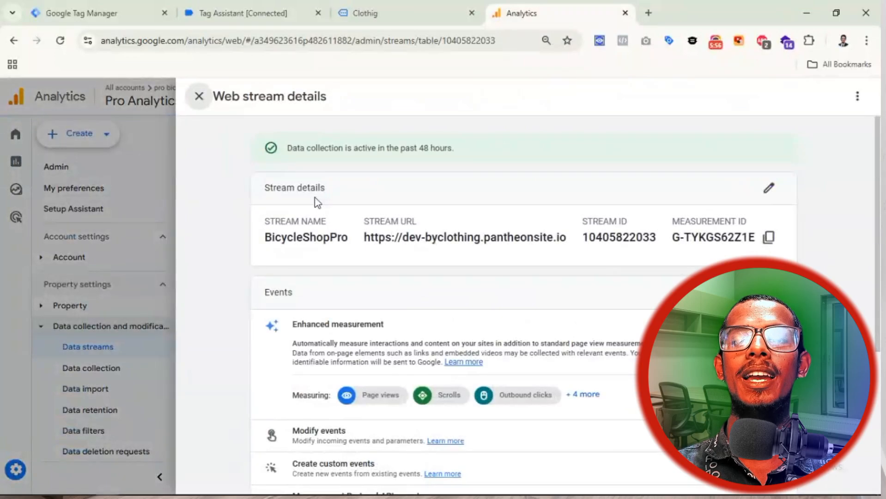
{"action": "left_click", "coordinate": [769, 238]}
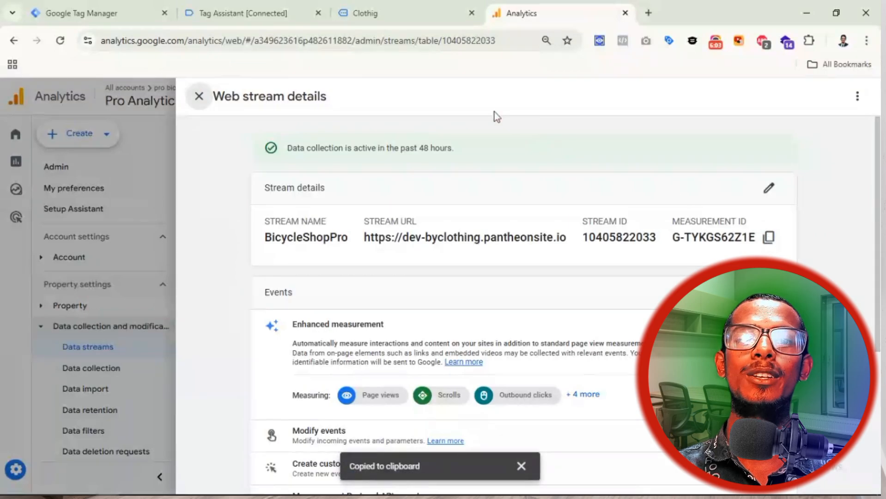
{"action": "left_click", "coordinate": [96, 5]}
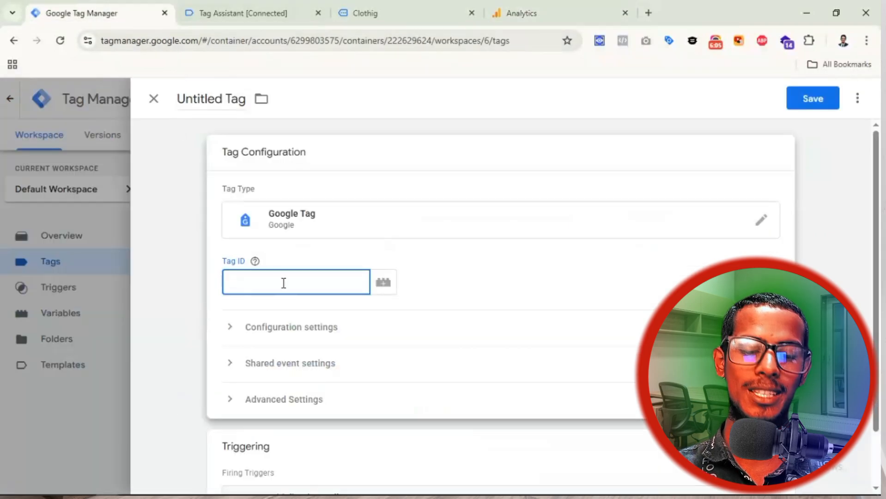
Step: Paste G-TYKGS62Z1E into Tag ID, clear it again, and open the variable picker
{"action": "key", "text": "ctrl+v"}
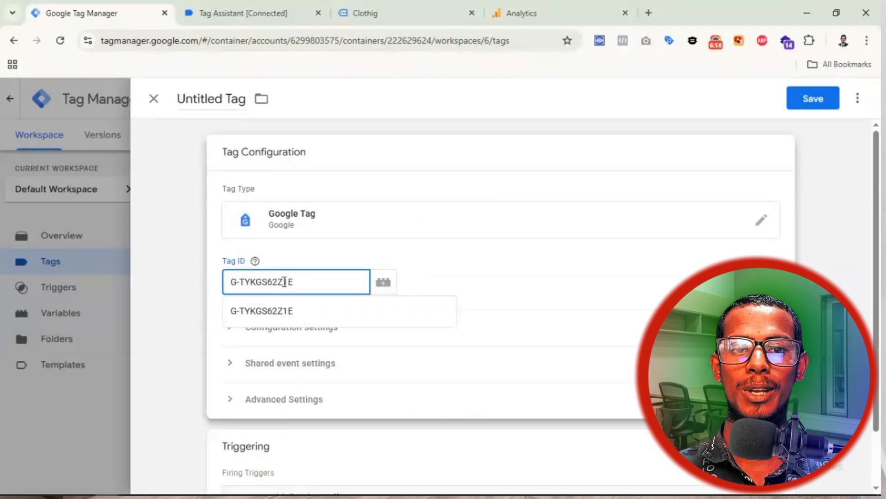
{"action": "triple_click", "coordinate": [297, 282]}
{"action": "key", "text": "BackSpace"}
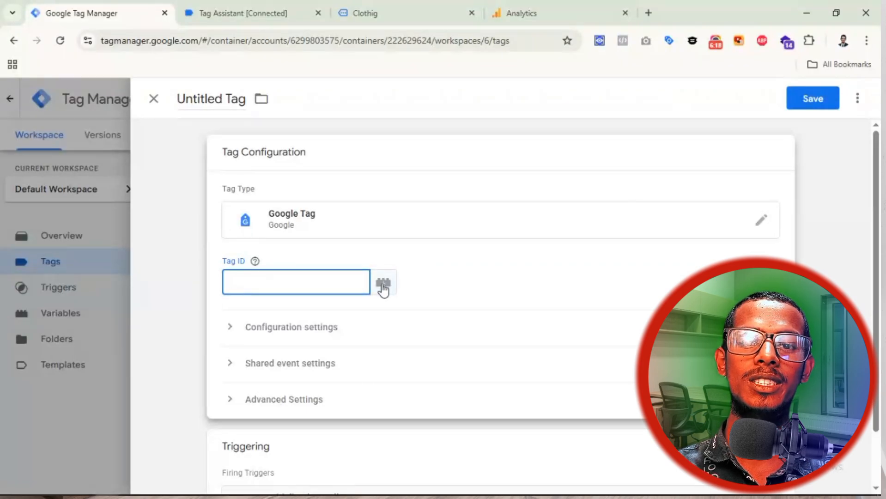
{"action": "left_click", "coordinate": [383, 284]}
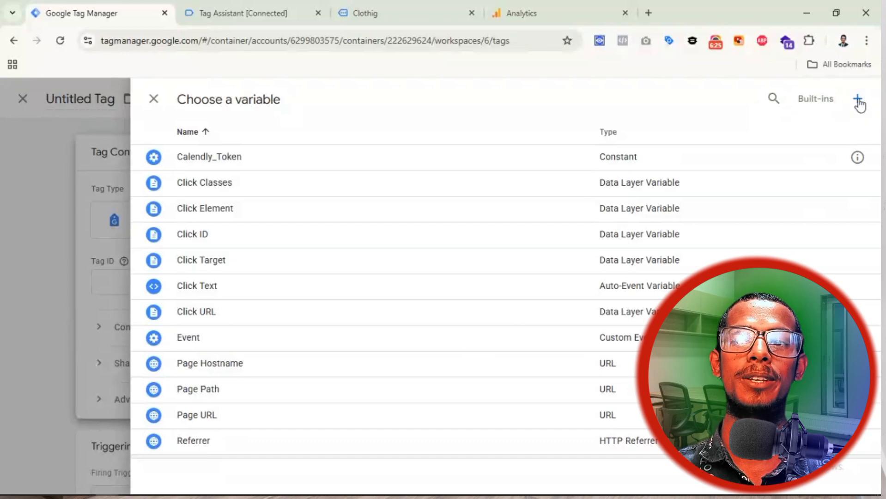
Step: Create a new Constant variable with value G-TYKGS62Z1E
{"action": "left_click", "coordinate": [858, 101]}
{"action": "left_click", "coordinate": [342, 222]}
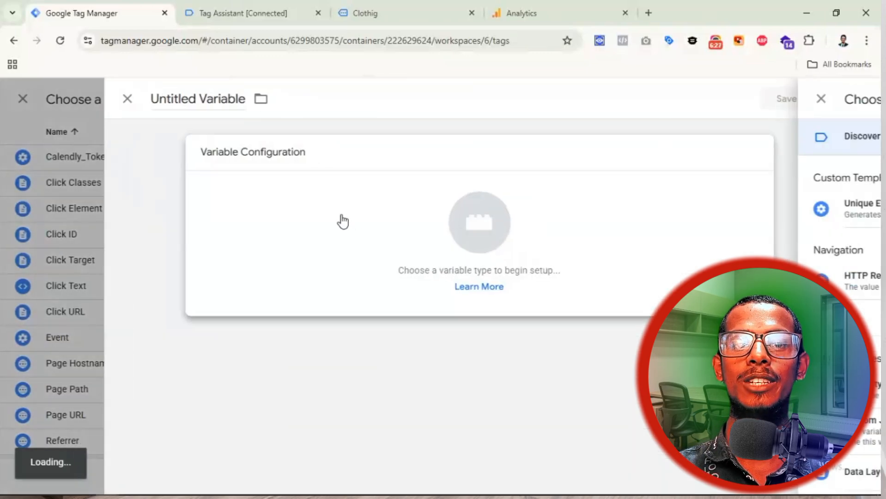
{"action": "scroll", "coordinate": [588, 305], "scroll_direction": "down", "scroll_amount": 10}
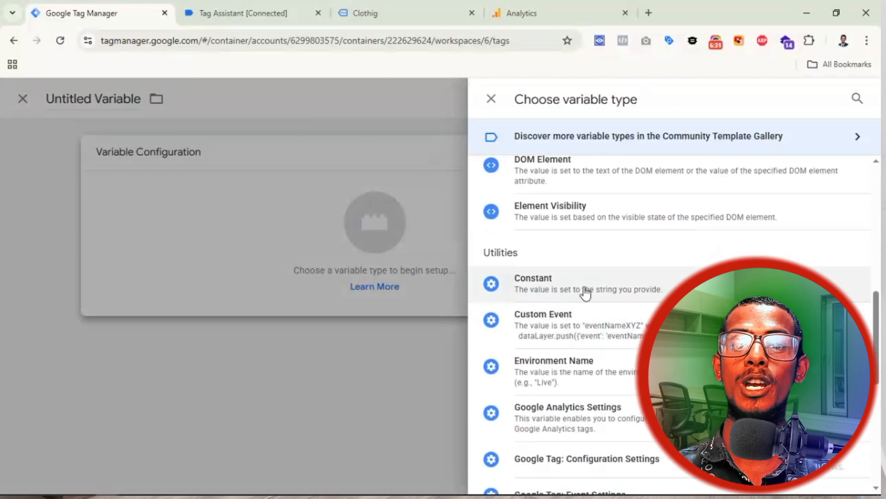
{"action": "left_click", "coordinate": [583, 290]}
{"action": "left_click", "coordinate": [296, 277]}
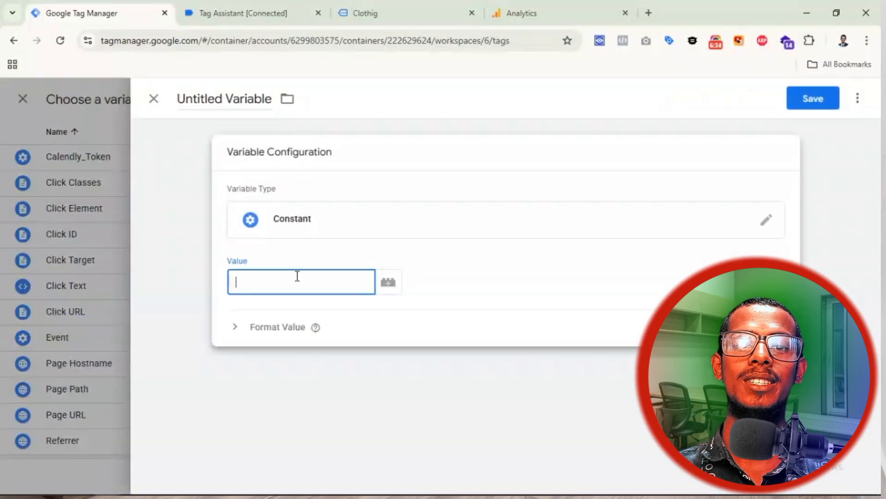
{"action": "key", "text": "ctrl+v"}
Step: Name the variable Measurement Id and save it
{"action": "left_click", "coordinate": [224, 98]}
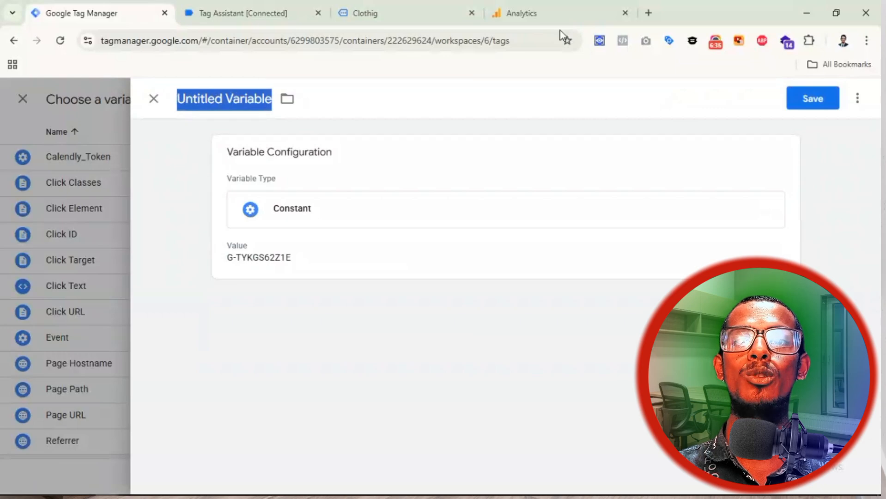
{"action": "left_click", "coordinate": [568, 12]}
{"action": "left_click_drag", "start_coordinate": [750, 218], "coordinate": [681, 218]}
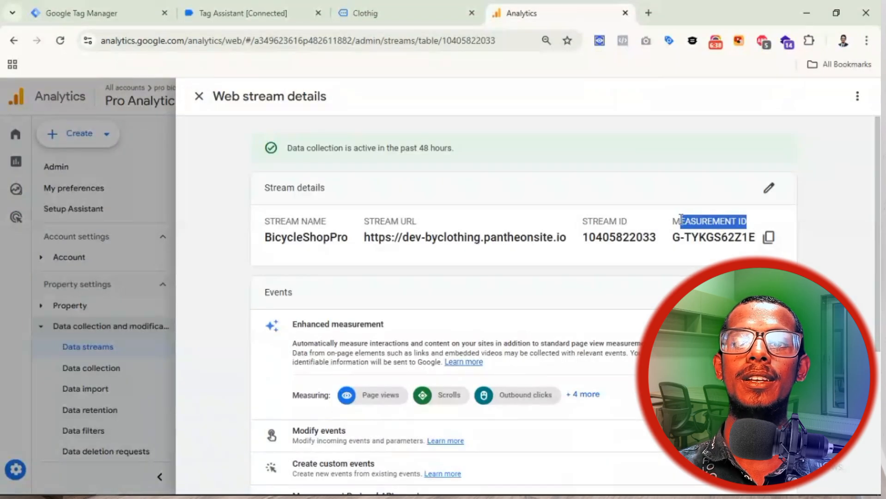
{"action": "left_click", "coordinate": [653, 195]}
{"action": "left_click", "coordinate": [114, 13]}
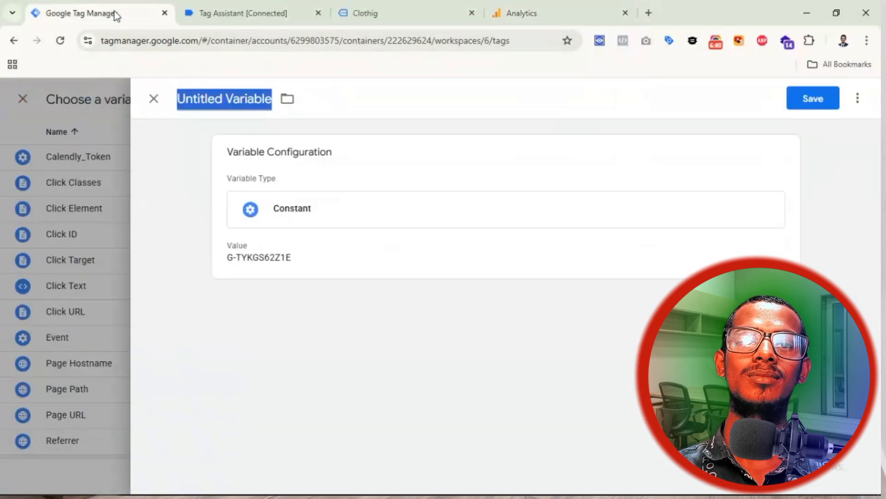
{"action": "key", "text": "ctrl+v"}
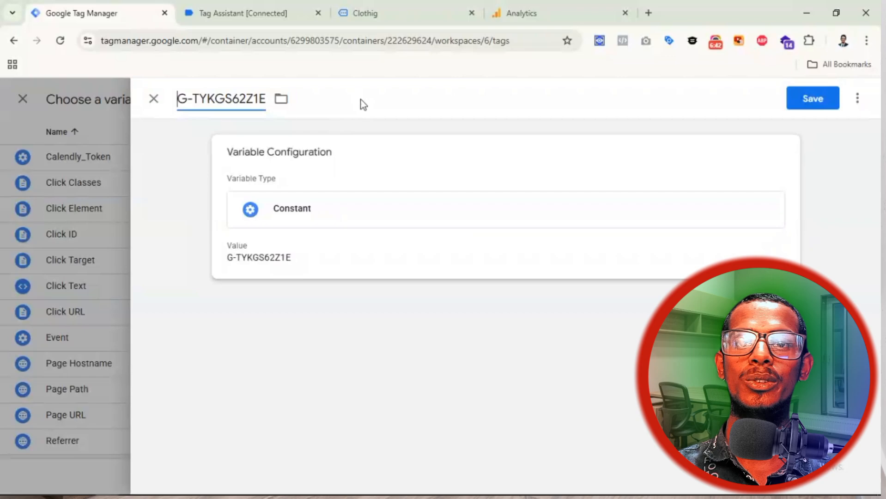
{"action": "left_click", "coordinate": [578, 14]}
{"action": "left_click_drag", "start_coordinate": [751, 221], "coordinate": [671, 225]}
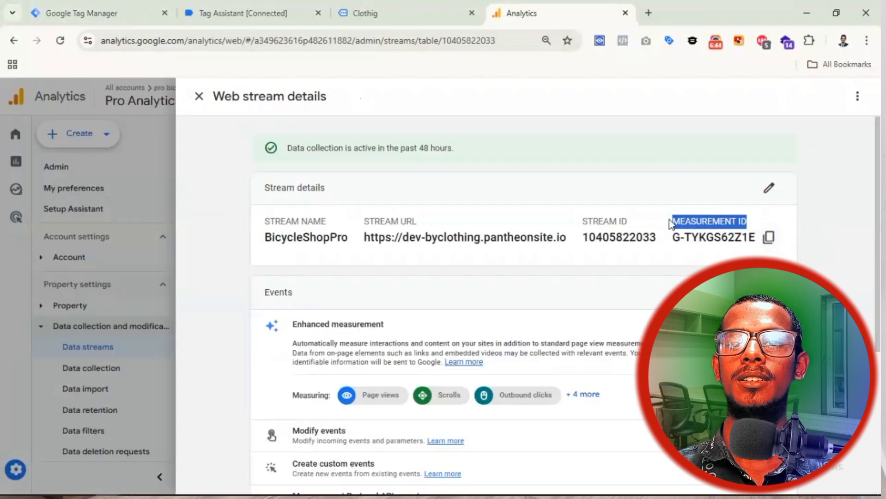
{"action": "right_click", "coordinate": [695, 225]}
{"action": "left_click", "coordinate": [524, 236]}
{"action": "left_click", "coordinate": [99, 7]}
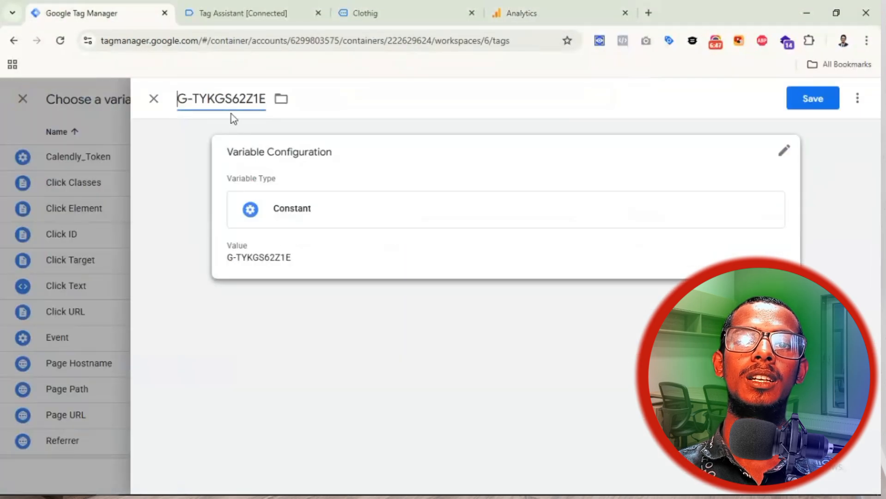
{"action": "left_click_drag", "start_coordinate": [266, 99], "coordinate": [177, 98]}
{"action": "key", "text": "ctrl+v"}
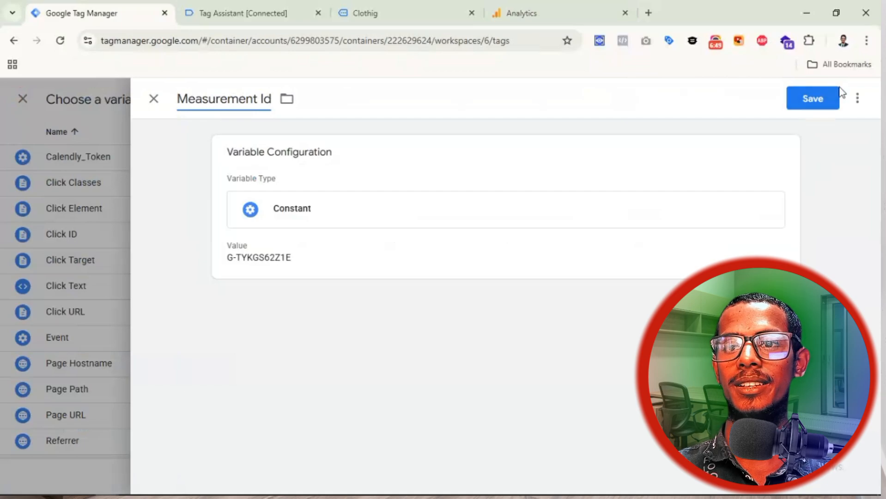
{"action": "left_click", "coordinate": [815, 99]}
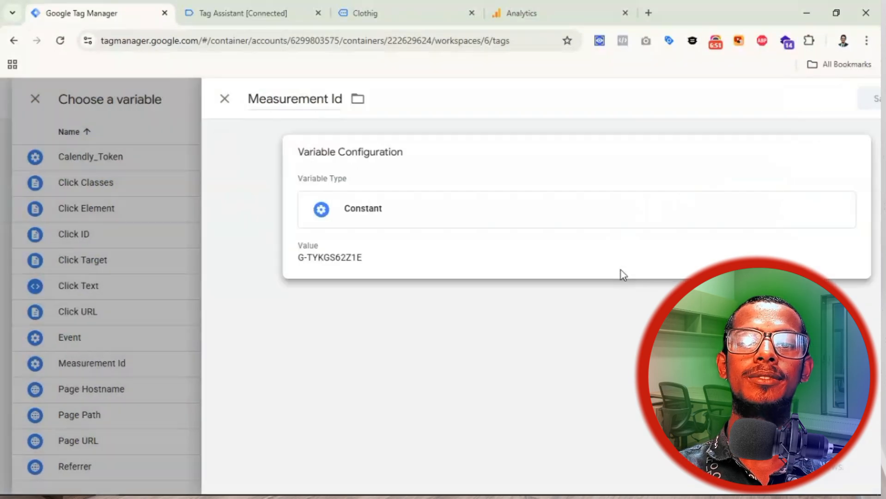
{"action": "scroll", "coordinate": [462, 305], "scroll_direction": "down", "scroll_amount": 1}
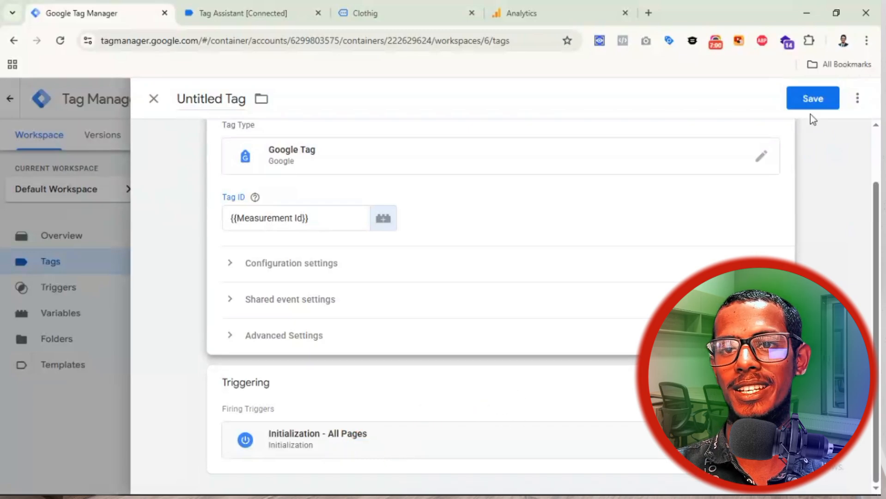
Step: Save the tag, keeping the name Google Tag
{"action": "left_click", "coordinate": [813, 103]}
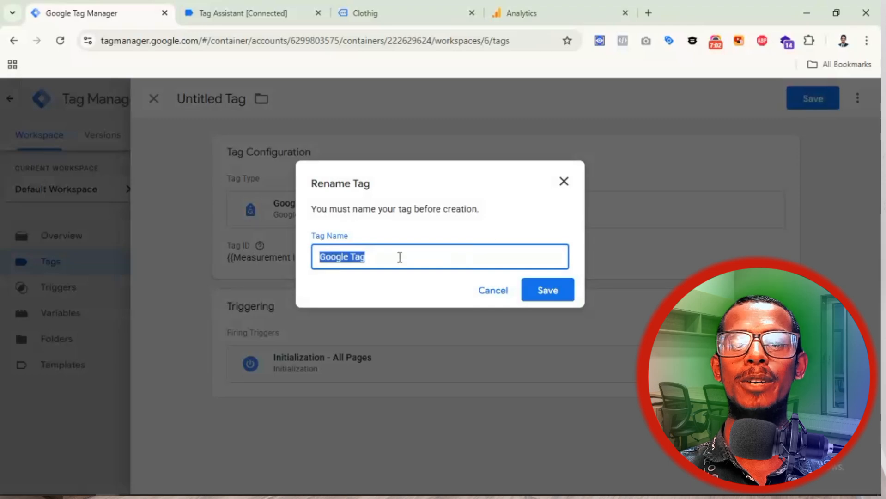
{"action": "left_click", "coordinate": [547, 292]}
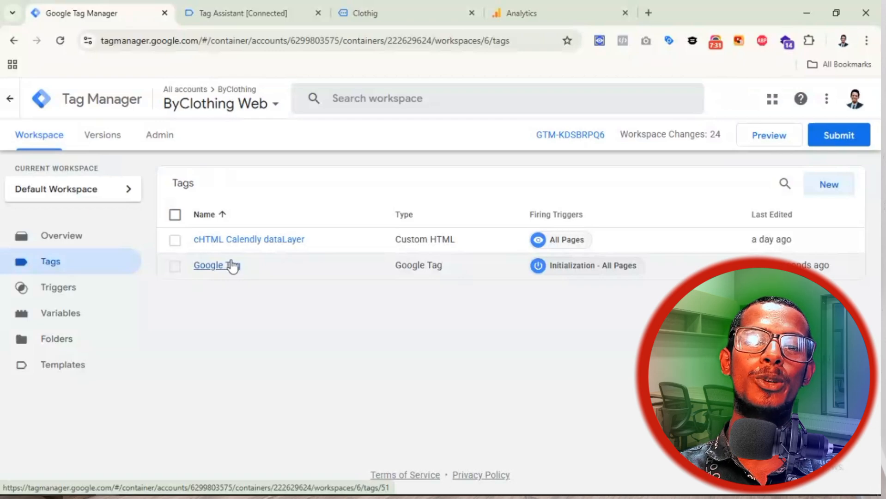
Step: Add a send_page_view configuration parameter to the Google Tag
{"action": "left_click", "coordinate": [221, 272]}
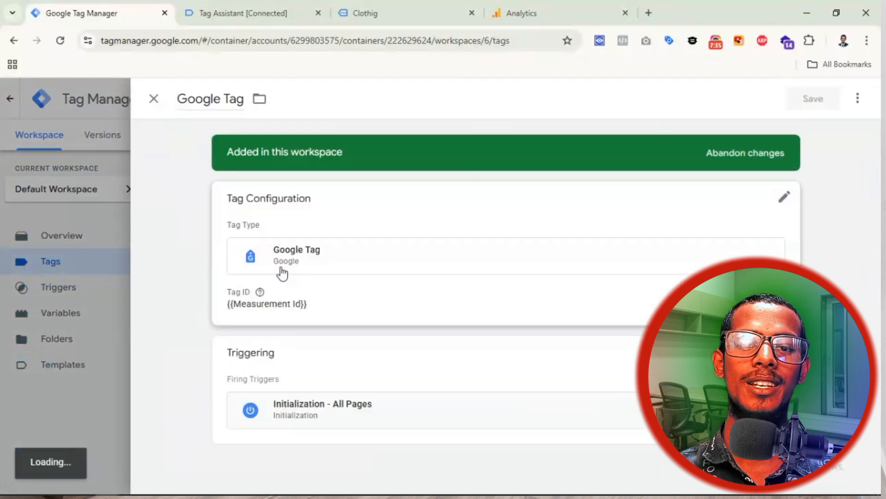
{"action": "scroll", "coordinate": [407, 342], "scroll_direction": "down", "scroll_amount": 1}
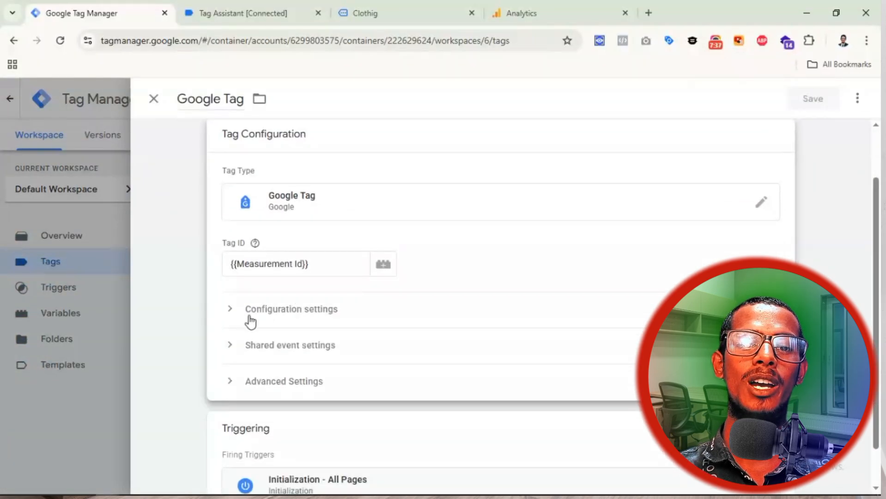
{"action": "left_click", "coordinate": [269, 318]}
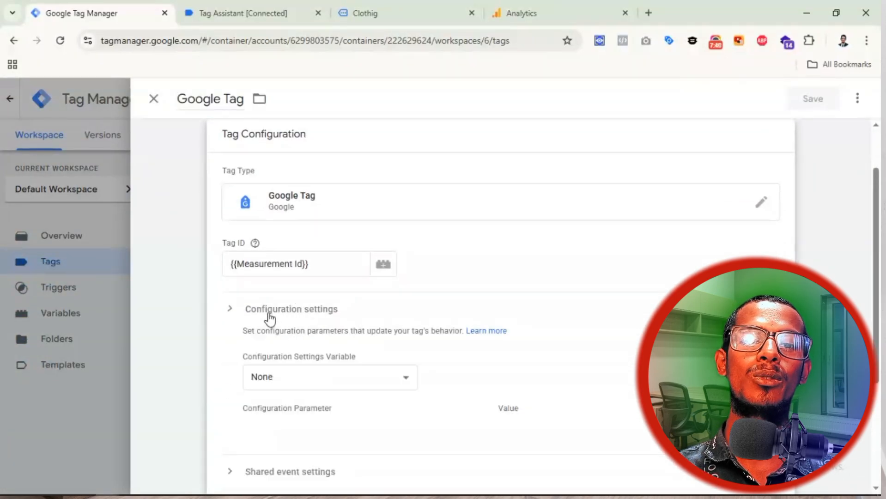
{"action": "scroll", "coordinate": [347, 380], "scroll_direction": "down", "scroll_amount": 3}
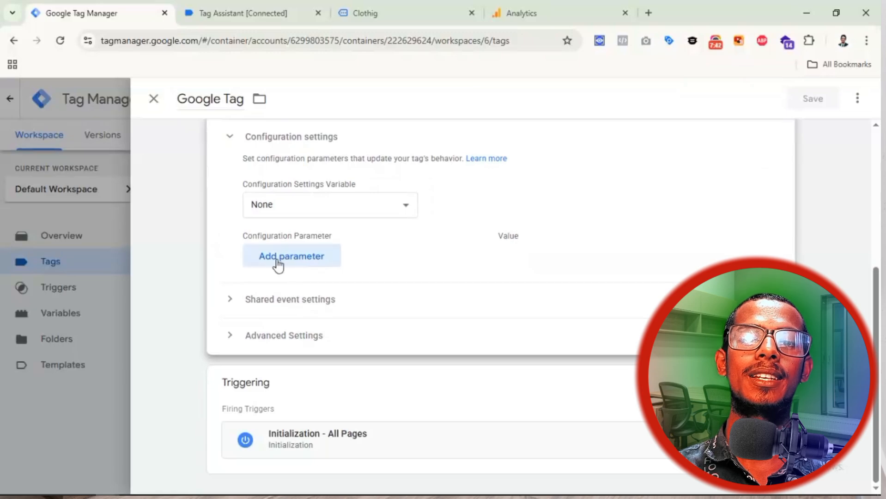
{"action": "left_click", "coordinate": [277, 262]}
{"action": "left_click", "coordinate": [318, 267]}
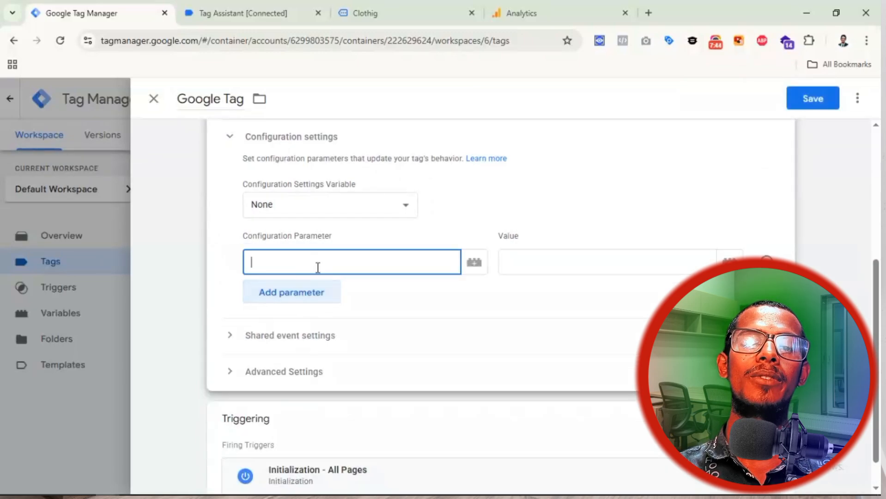
{"action": "type", "text": "send"}
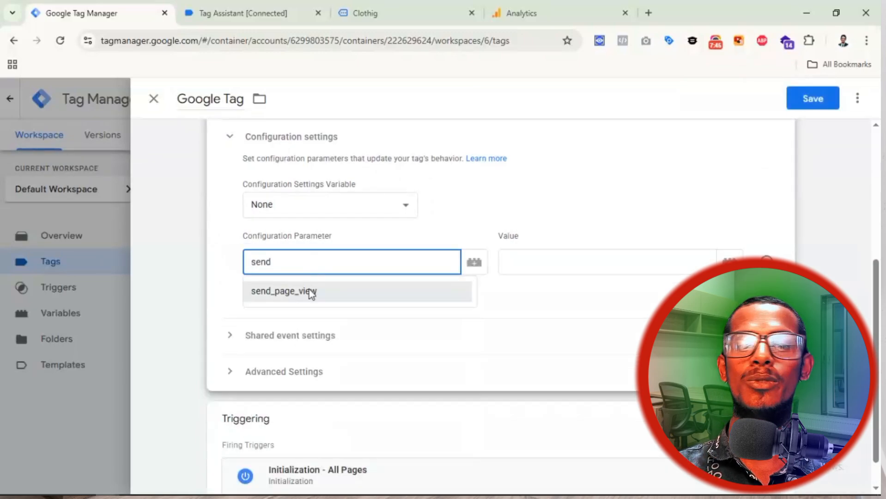
{"action": "left_click", "coordinate": [311, 291]}
{"action": "left_click", "coordinate": [536, 262]}
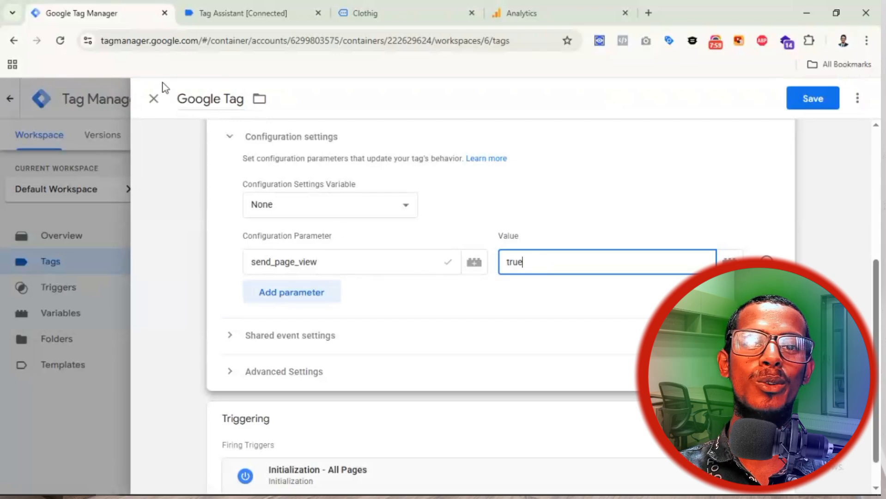
Step: Change the send_page_view value from true to false and save the tag
{"action": "left_click", "coordinate": [222, 99]}
{"action": "triple_click", "coordinate": [223, 99]}
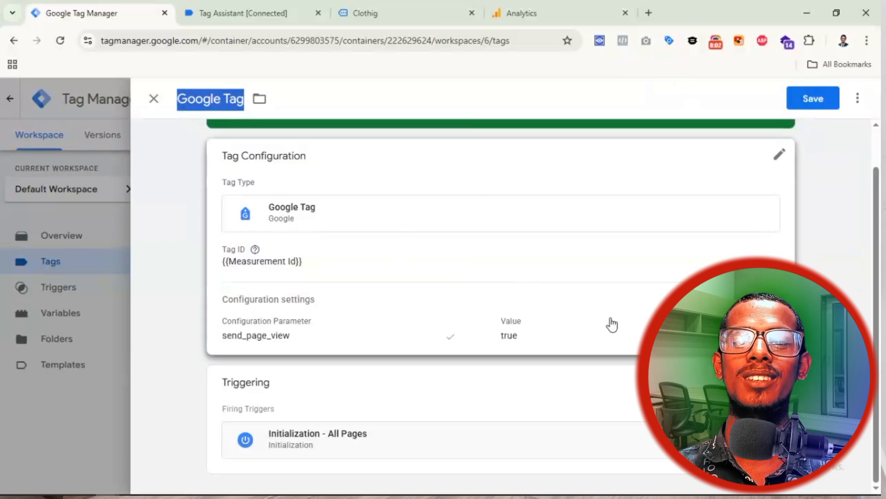
{"action": "left_click", "coordinate": [581, 336]}
{"action": "scroll", "coordinate": [581, 342], "scroll_direction": "down", "scroll_amount": 4}
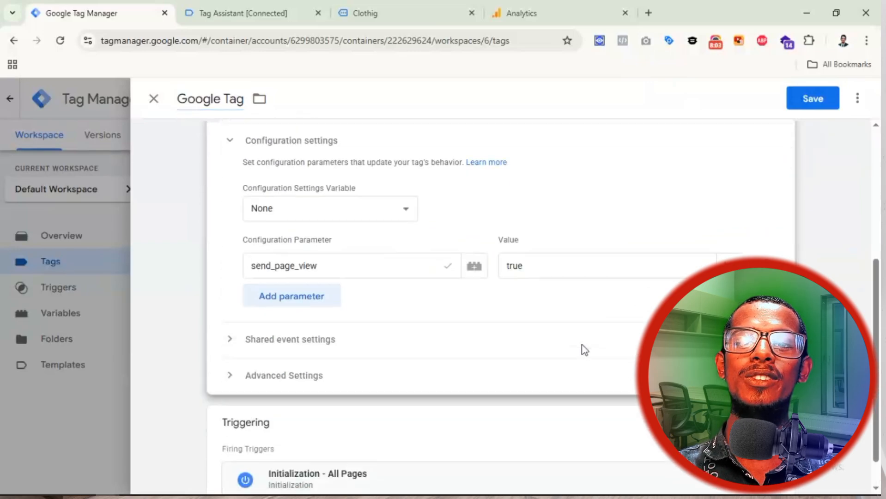
{"action": "double_click", "coordinate": [552, 269]}
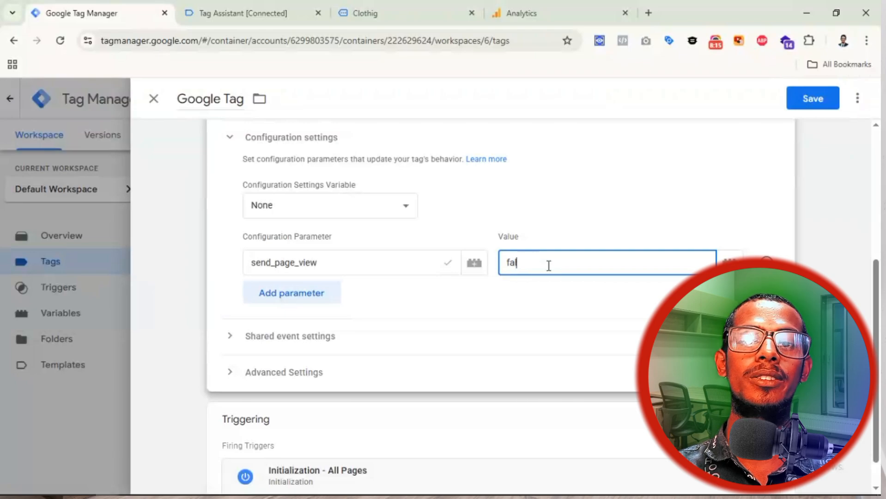
{"action": "left_click", "coordinate": [811, 102]}
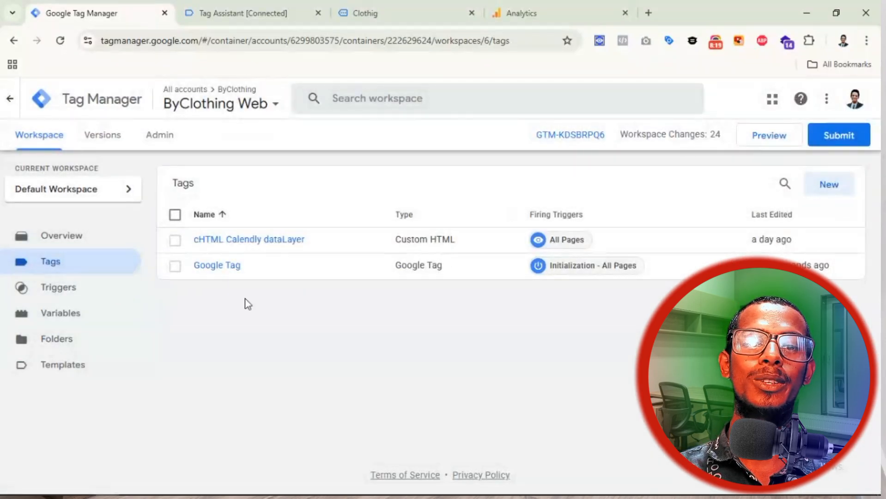
Step: Create a new tag of type Google Analytics GA4 Event
{"action": "left_click", "coordinate": [830, 186]}
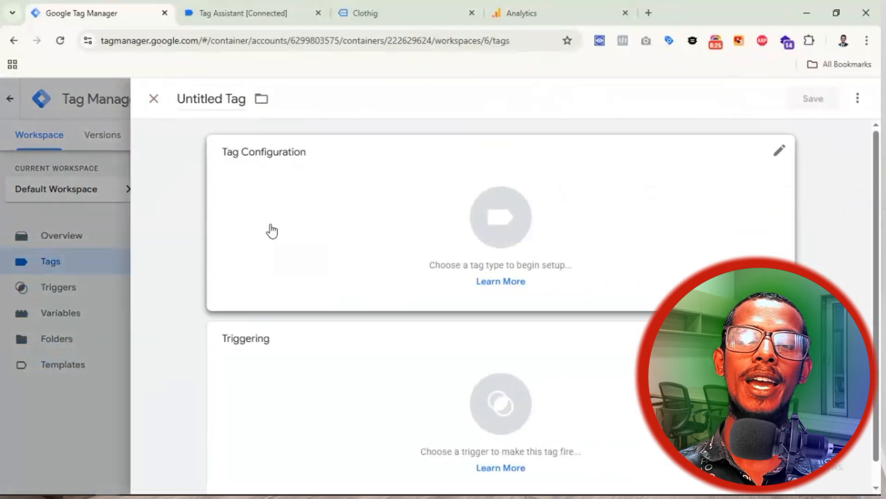
{"action": "left_click", "coordinate": [653, 212]}
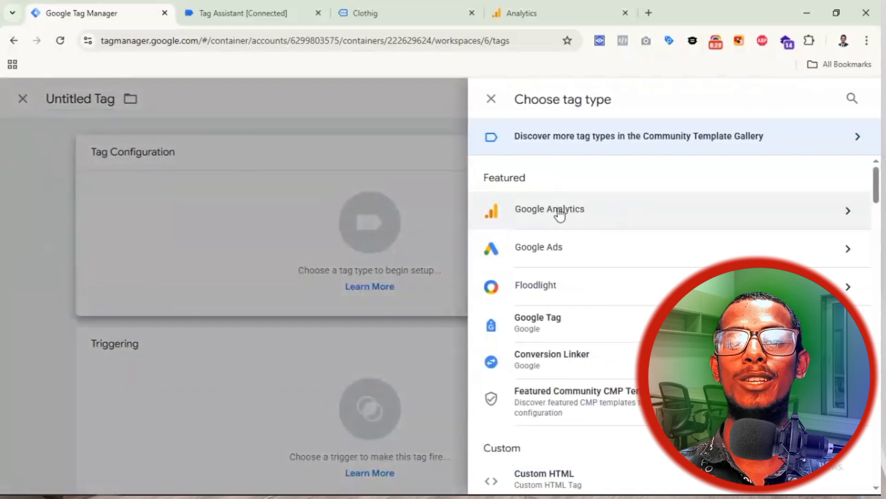
{"action": "left_click", "coordinate": [539, 214]}
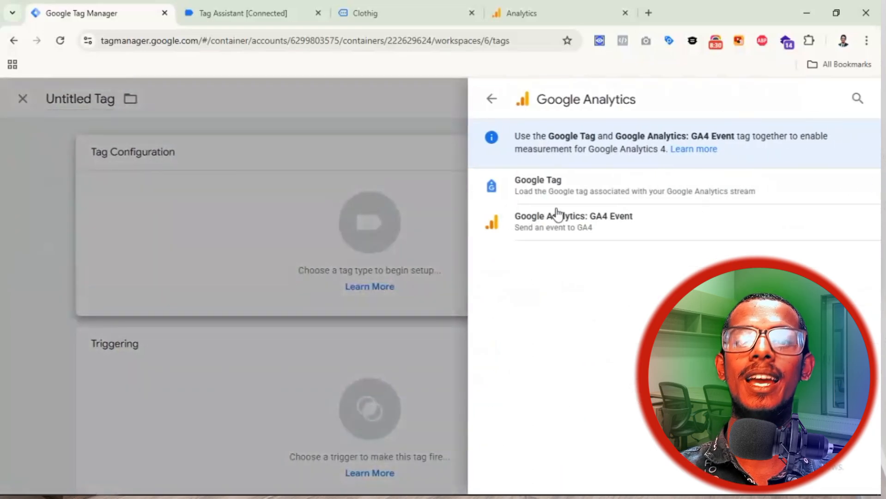
{"action": "left_click", "coordinate": [572, 228]}
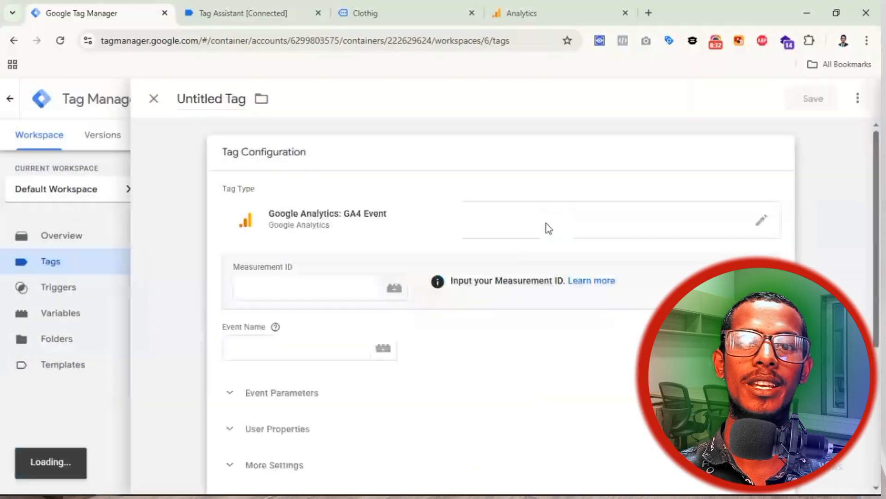
Step: Set the Measurement ID to the {{Measurement Id}} variable and the event name to page_view
{"action": "left_click", "coordinate": [300, 270]}
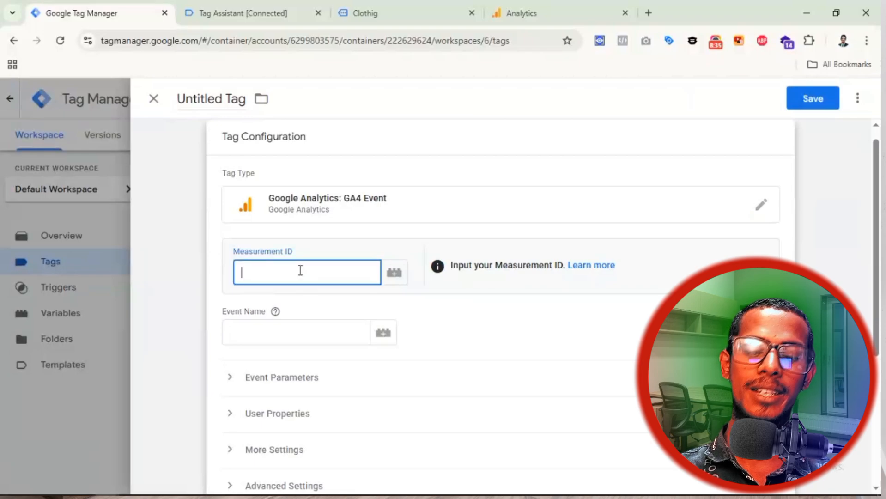
{"action": "type", "text": "{{me"}
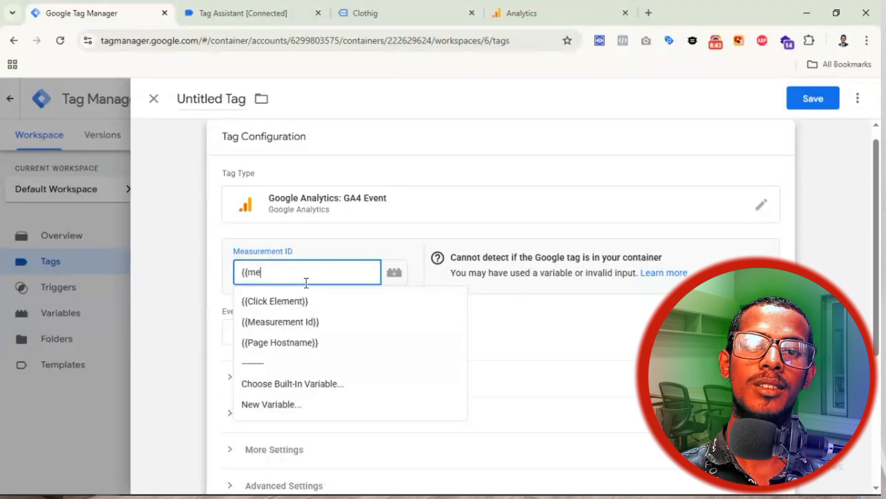
{"action": "key", "text": "BackSpace"}
{"action": "key", "text": "BackSpace"}
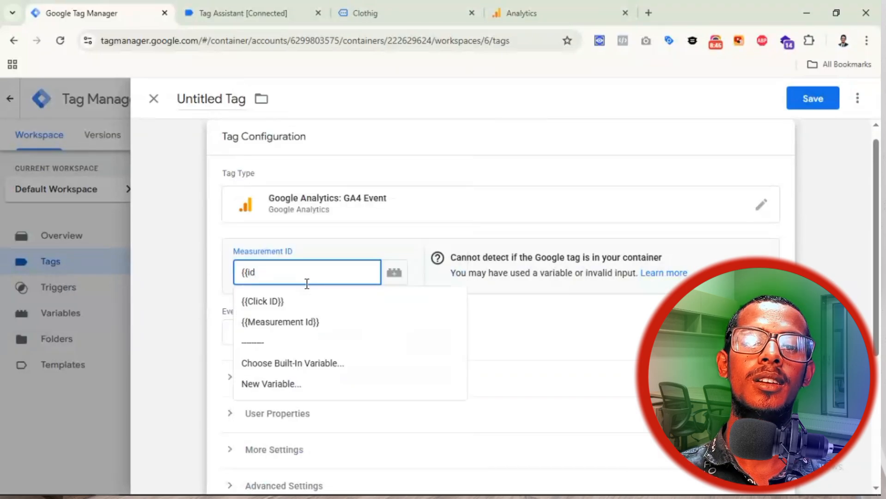
{"action": "left_click", "coordinate": [319, 326]}
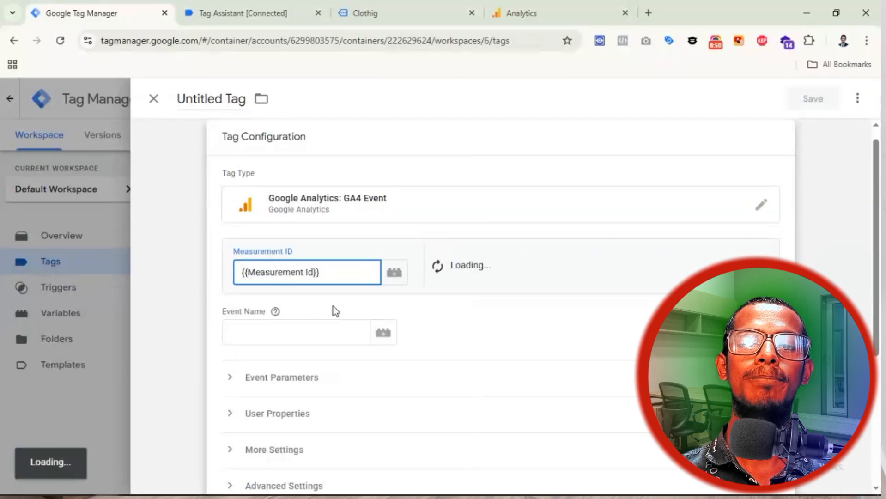
{"action": "scroll", "coordinate": [461, 222], "scroll_direction": "down", "scroll_amount": 3}
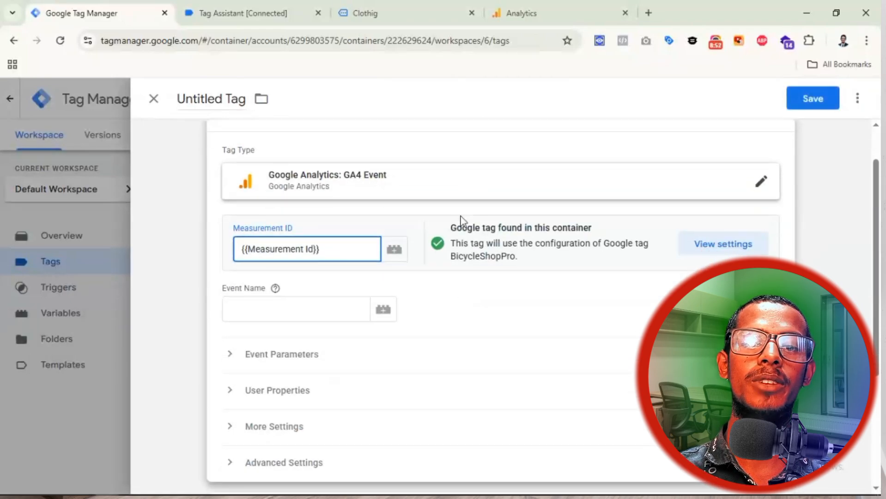
{"action": "left_click", "coordinate": [260, 204]}
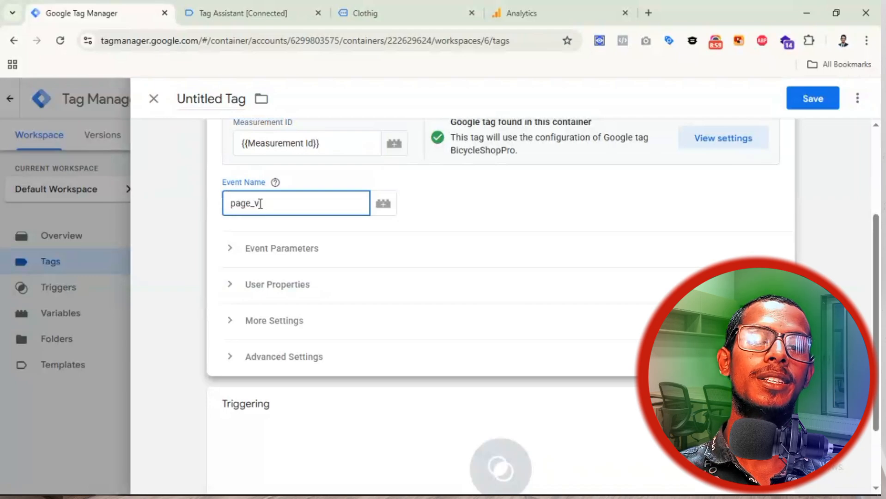
{"action": "left_click_drag", "start_coordinate": [286, 201], "coordinate": [229, 200]}
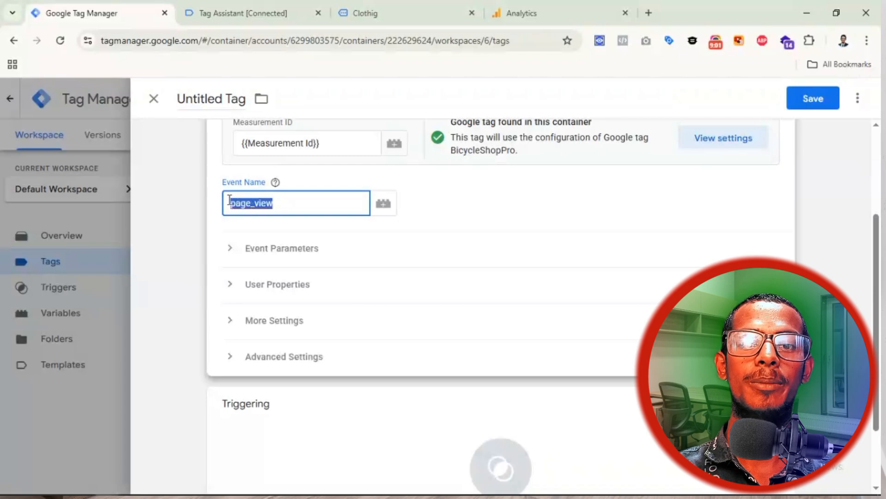
{"action": "left_click", "coordinate": [275, 183]}
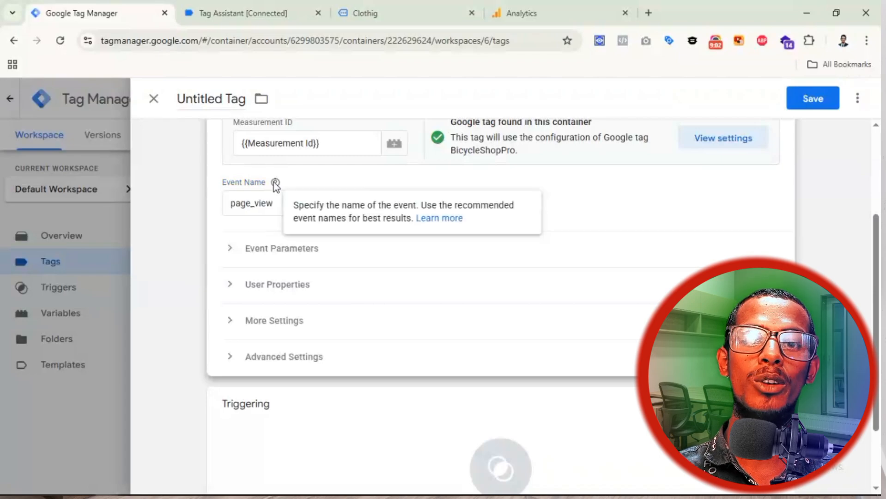
{"action": "left_click", "coordinate": [432, 218]}
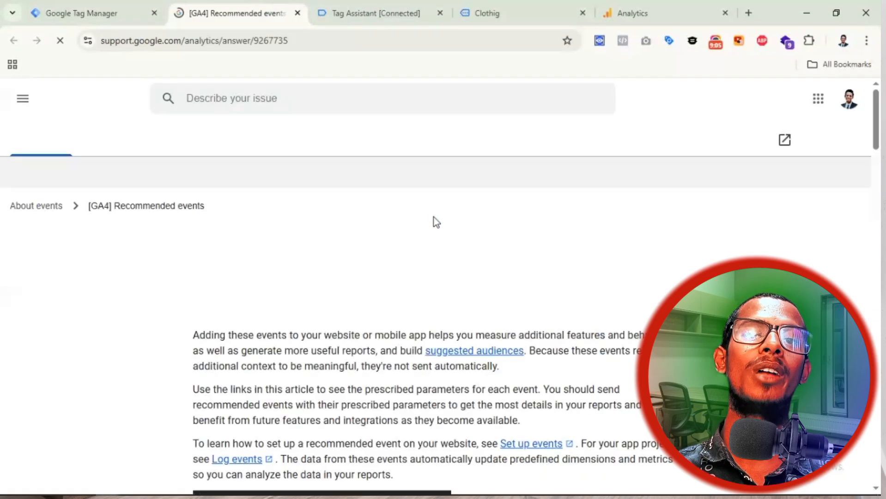
{"action": "scroll", "coordinate": [418, 252], "scroll_direction": "down", "scroll_amount": 5}
{"action": "scroll", "coordinate": [419, 254], "scroll_direction": "down", "scroll_amount": 7}
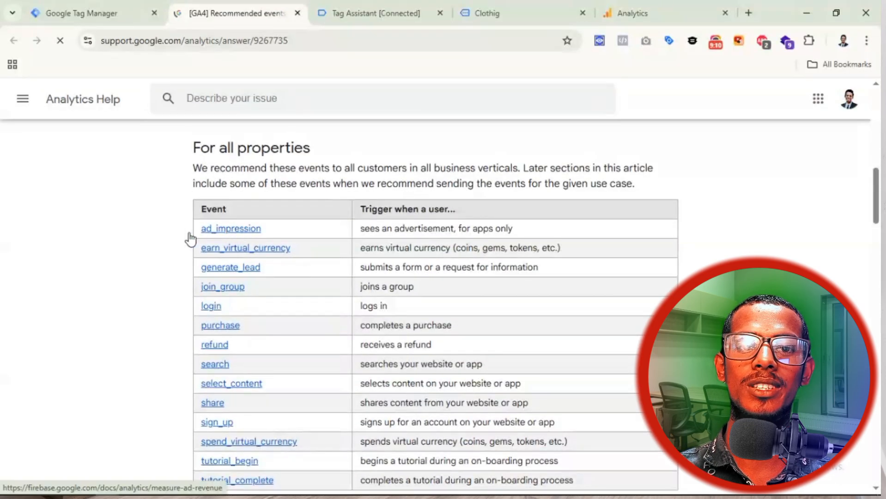
{"action": "scroll", "coordinate": [206, 263], "scroll_direction": "down", "scroll_amount": 10}
{"action": "scroll", "coordinate": [237, 237], "scroll_direction": "down", "scroll_amount": 3}
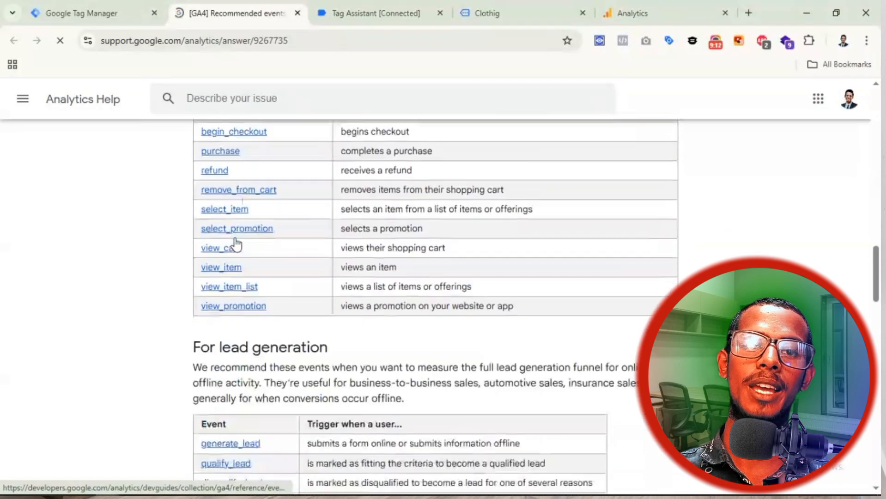
{"action": "scroll", "coordinate": [234, 245], "scroll_direction": "up", "scroll_amount": 14}
{"action": "scroll", "coordinate": [233, 237], "scroll_direction": "down", "scroll_amount": 7}
{"action": "scroll", "coordinate": [245, 277], "scroll_direction": "down", "scroll_amount": 20}
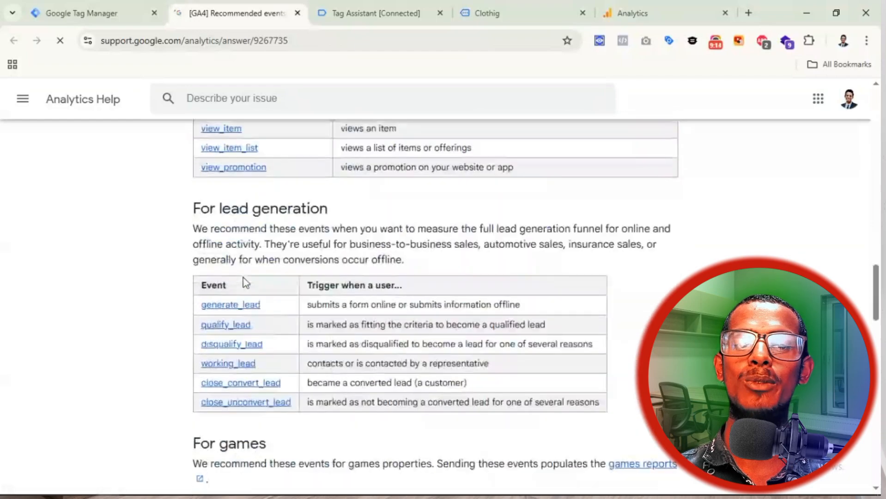
{"action": "scroll", "coordinate": [262, 317], "scroll_direction": "down", "scroll_amount": 3}
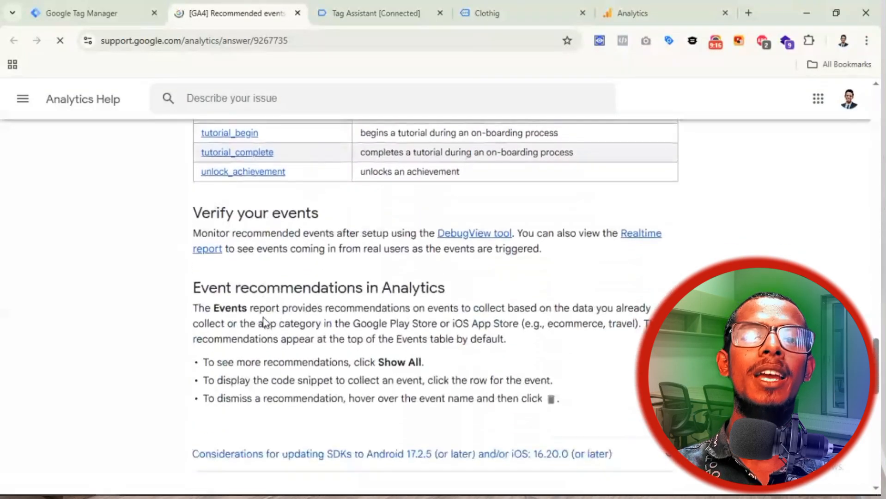
{"action": "scroll", "coordinate": [264, 231], "scroll_direction": "up", "scroll_amount": 8}
Step: Make the new GA4 Event tag fire on the All Pages trigger
{"action": "left_click", "coordinate": [297, 13]}
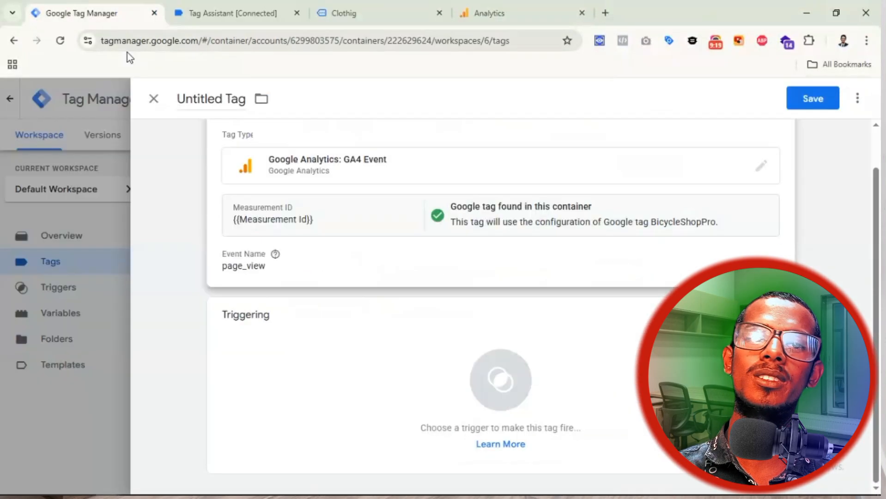
{"action": "left_click", "coordinate": [375, 270]}
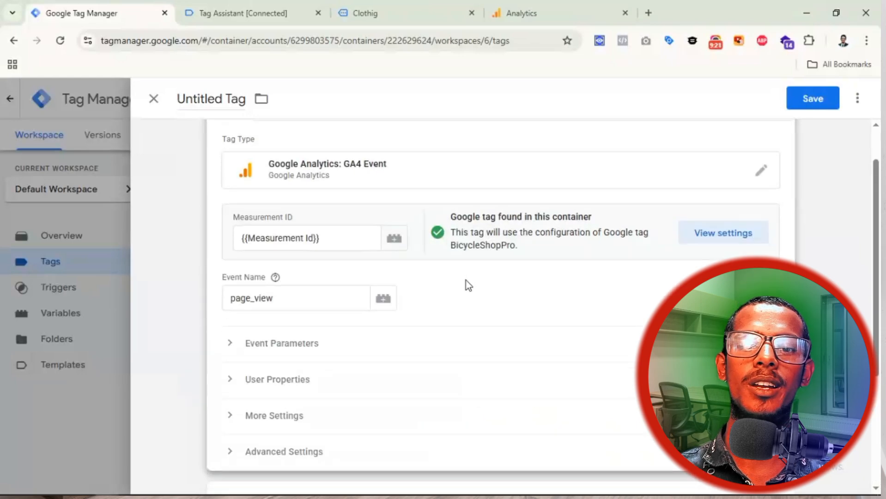
{"action": "scroll", "coordinate": [324, 240], "scroll_direction": "down", "scroll_amount": 3}
{"action": "scroll", "coordinate": [315, 323], "scroll_direction": "down", "scroll_amount": 2}
{"action": "left_click", "coordinate": [315, 389]}
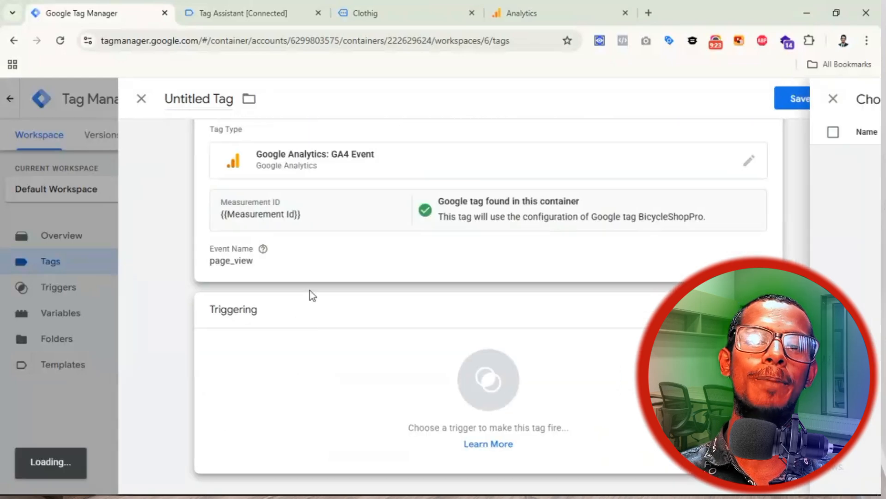
{"action": "left_click", "coordinate": [279, 156]}
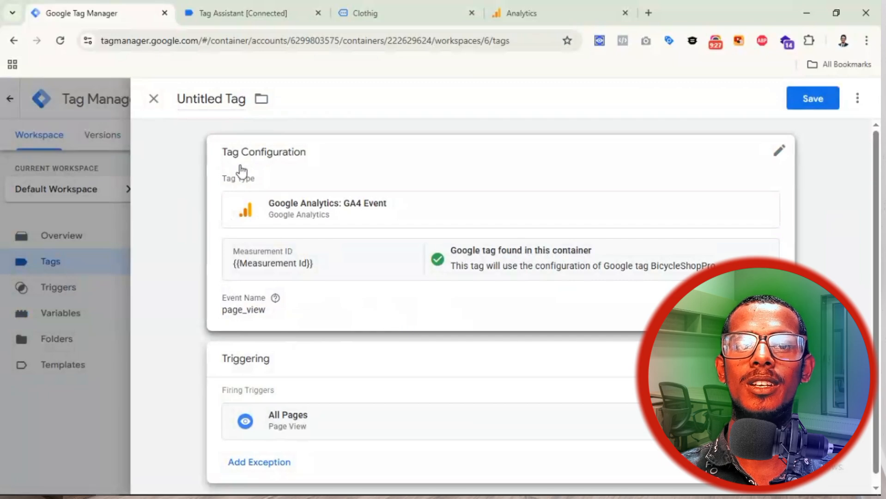
Step: Name the tag 'GA4 || BS || page_view' and save it
{"action": "left_click", "coordinate": [221, 97]}
{"action": "key", "text": "ctrl+a"}
{"action": "type", "text": "GA"}
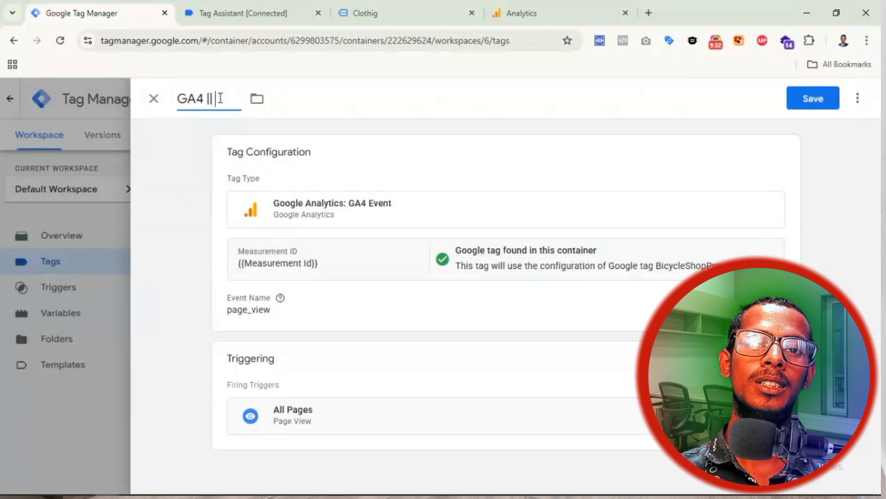
{"action": "type", "text": "4 || ES"}
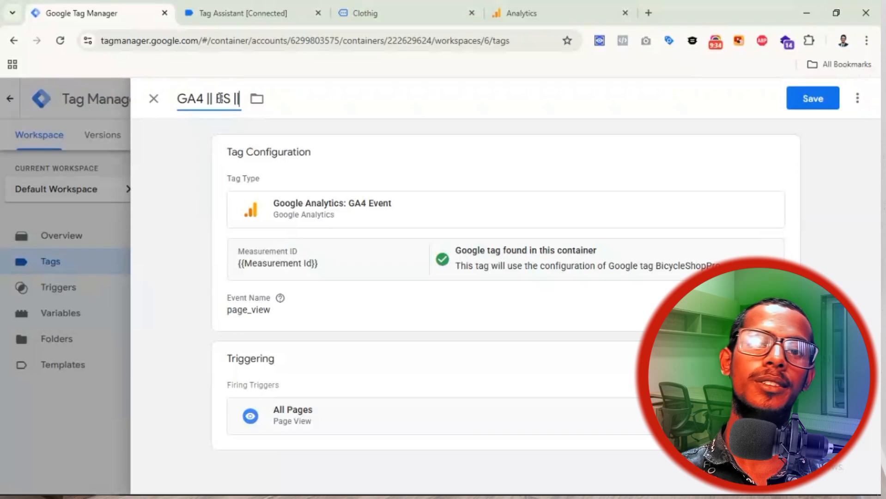
{"action": "type", "text": " || pa"}
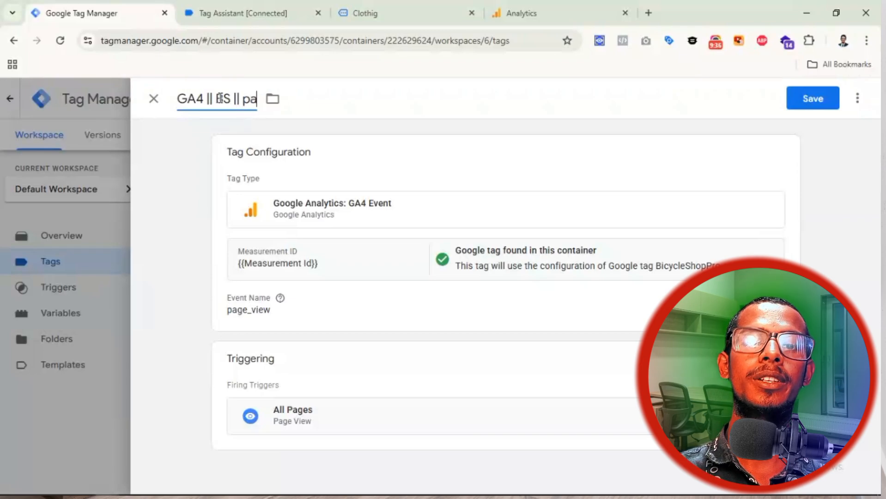
{"action": "type", "text": "ge_veew"}
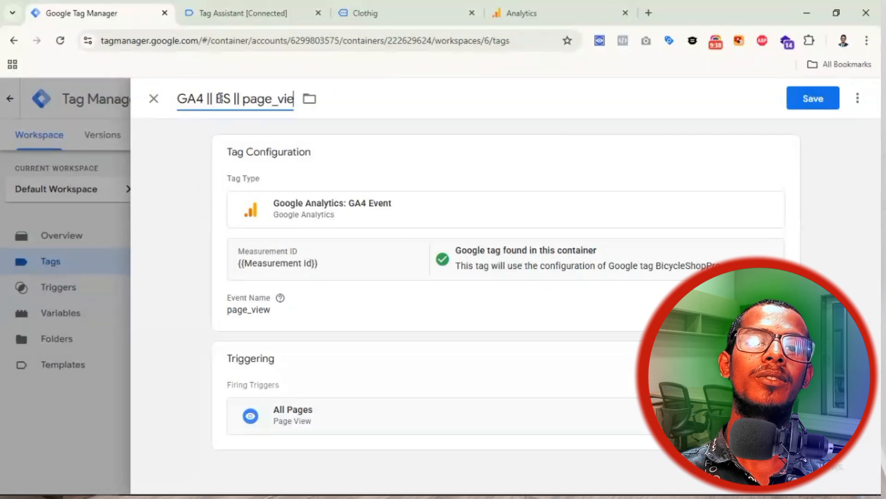
{"action": "left_click", "coordinate": [819, 99]}
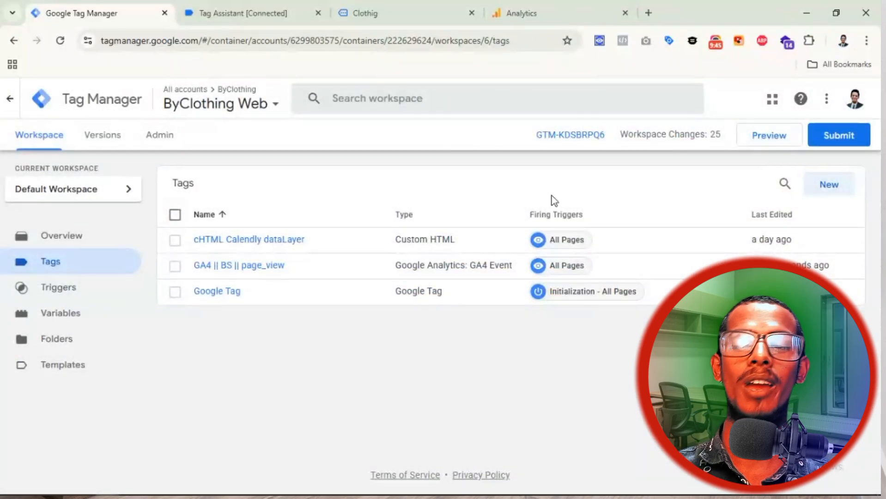
Step: Start another new tag of type Google Analytics GA4 Event
{"action": "left_click", "coordinate": [828, 189]}
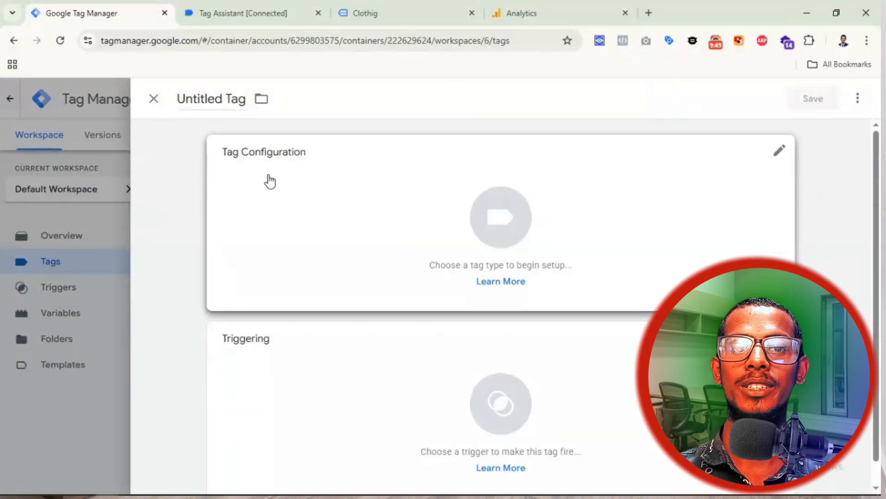
{"action": "left_click", "coordinate": [750, 233]}
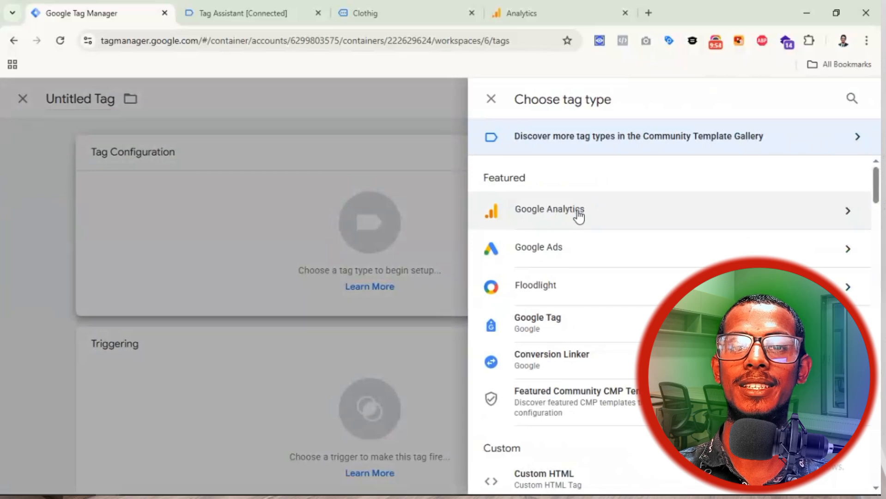
{"action": "left_click", "coordinate": [579, 215]}
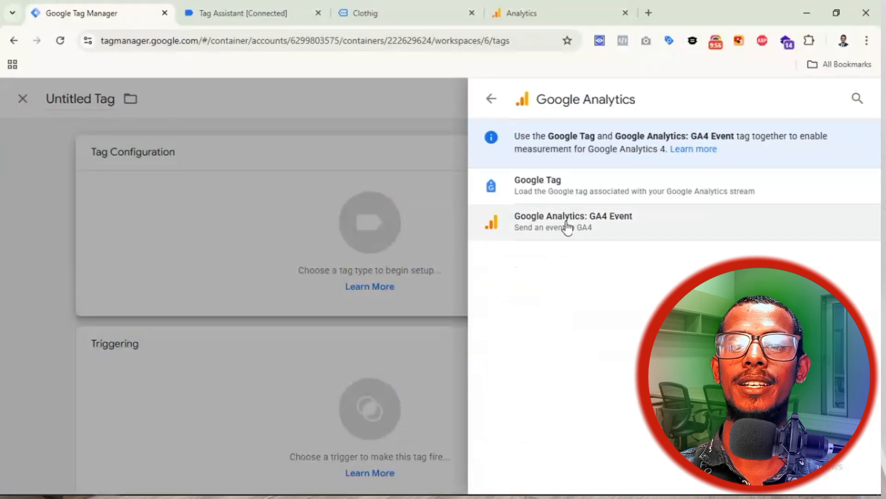
{"action": "left_click", "coordinate": [589, 225]}
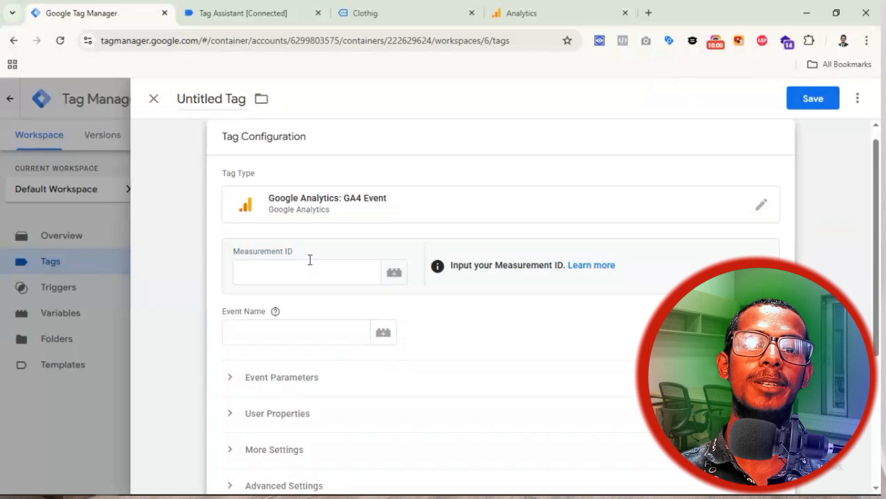
Step: Use the {{Measurement Id}} variable and enter calendly_booked as the event name
{"action": "left_click", "coordinate": [304, 273]}
{"action": "type", "text": "{"}
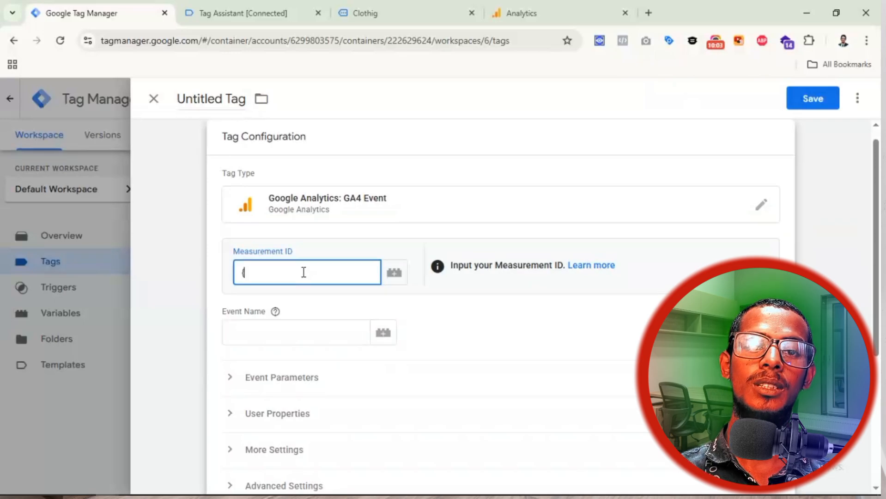
{"action": "type", "text": "{mea"}
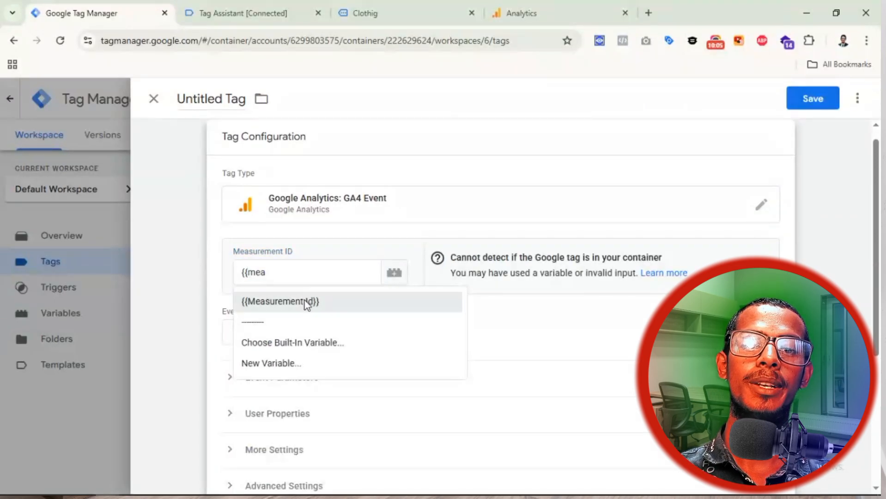
{"action": "left_click", "coordinate": [305, 302]}
{"action": "left_click", "coordinate": [277, 327]}
{"action": "mouse_move", "coordinate": [276, 312]}
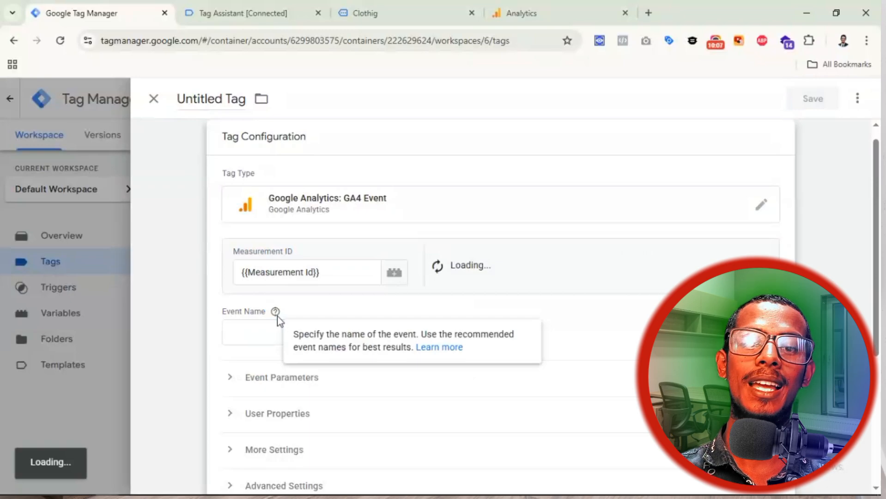
{"action": "left_click", "coordinate": [273, 330]}
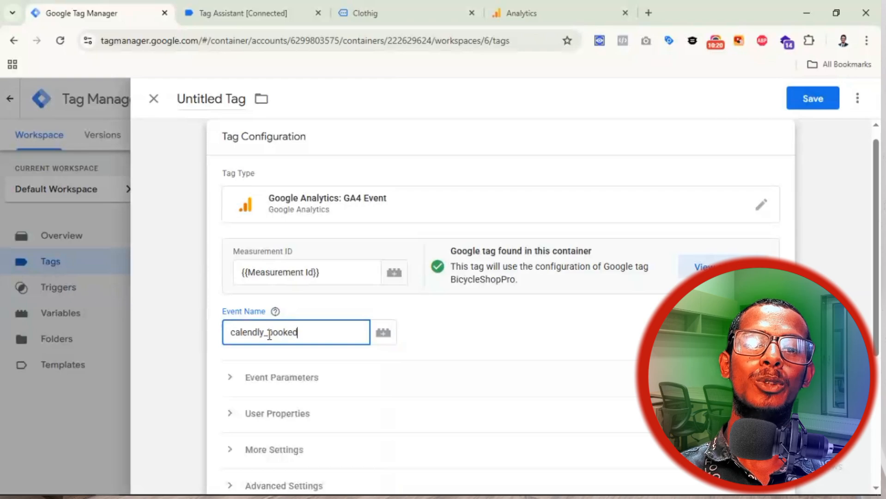
{"action": "scroll", "coordinate": [272, 330], "scroll_direction": "down", "scroll_amount": 3}
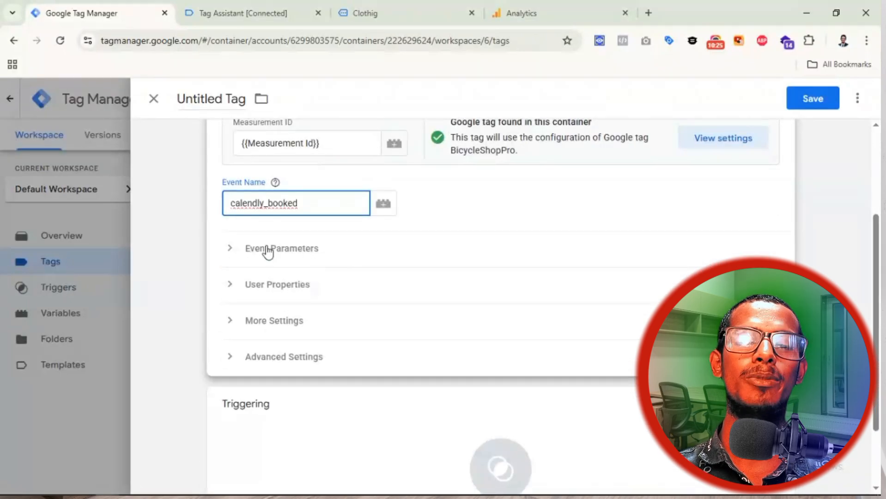
{"action": "left_click", "coordinate": [270, 20]}
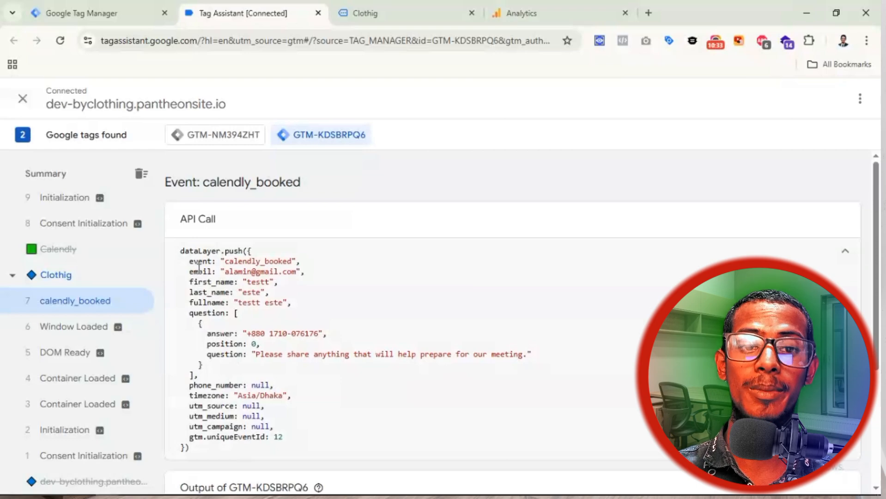
Step: Review the calendly_booked event's dataLayer fields in Tag Assistant and open the tag's trigger list
{"action": "left_click_drag", "start_coordinate": [187, 274], "coordinate": [322, 334]}
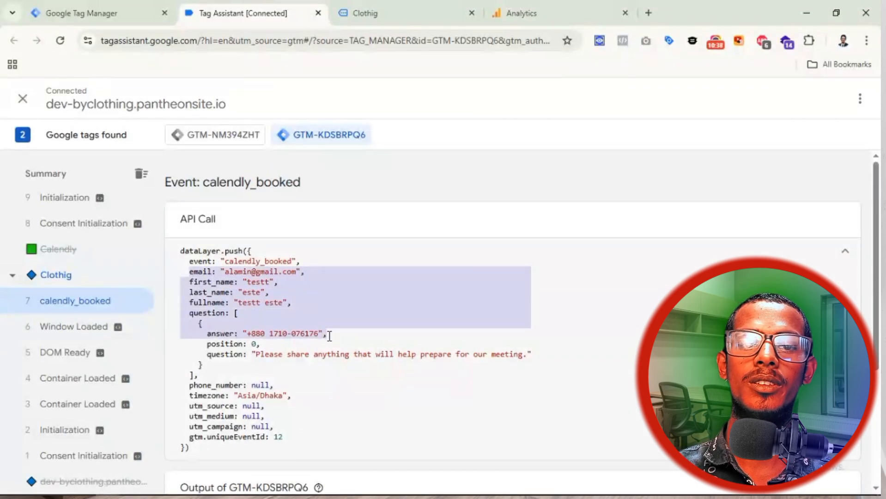
{"action": "left_click", "coordinate": [329, 336]}
{"action": "left_click", "coordinate": [277, 334]}
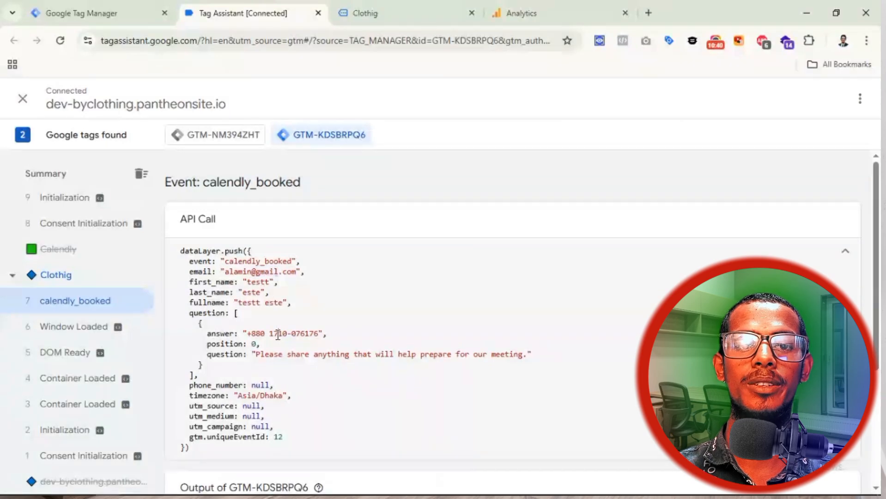
{"action": "left_click", "coordinate": [116, 6]}
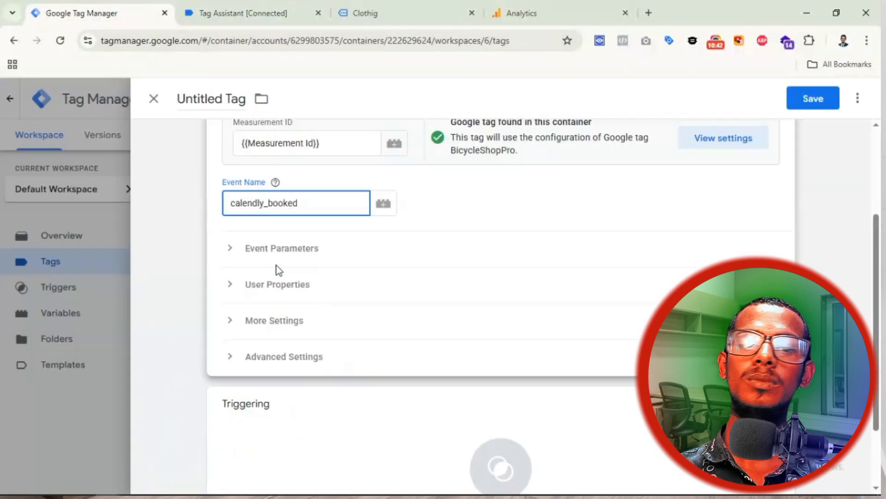
{"action": "left_click", "coordinate": [292, 435]}
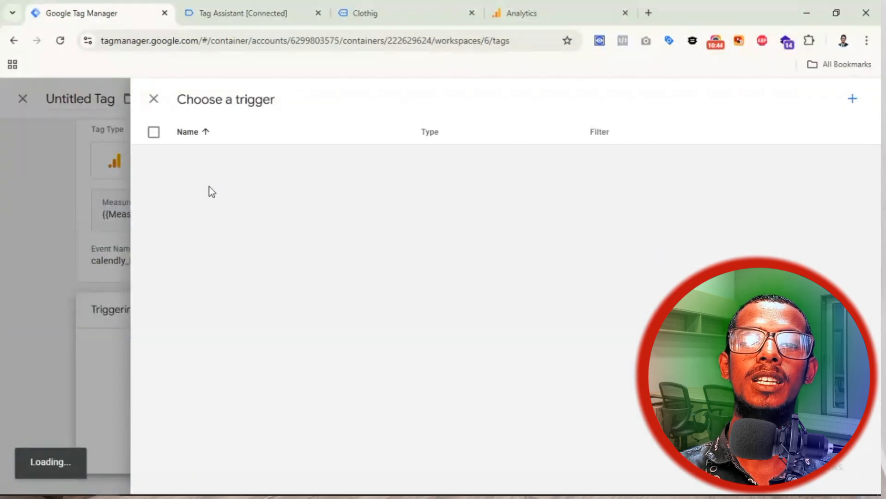
{"action": "left_click", "coordinate": [273, 16]}
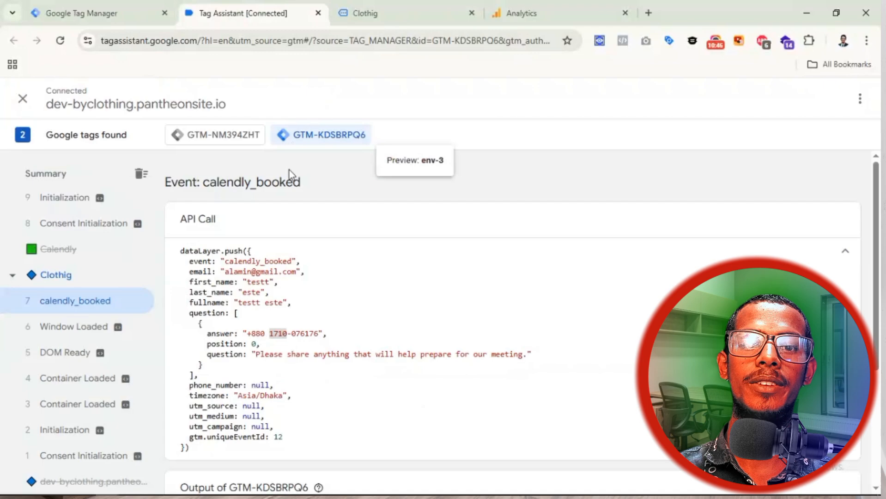
{"action": "double_click", "coordinate": [251, 261]}
{"action": "key", "text": "ctrl+c"}
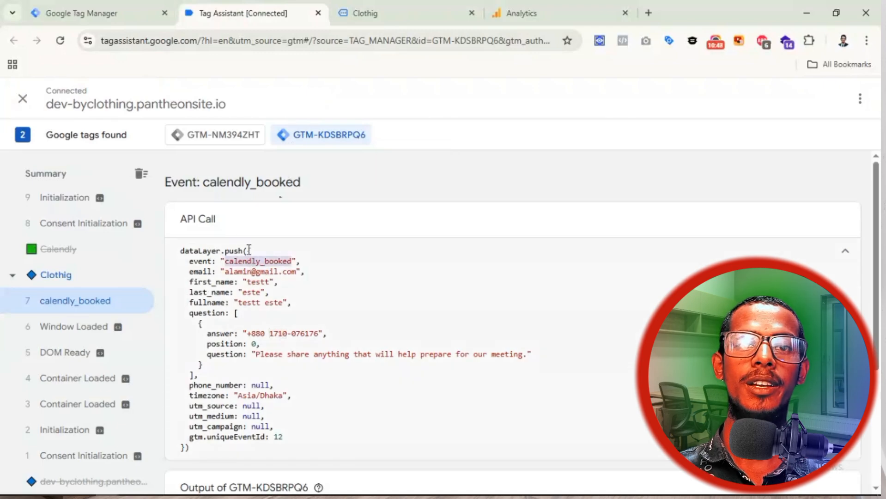
{"action": "left_click", "coordinate": [93, 19]}
Step: Add a Custom Event trigger named calendly_booked, listening for event calendly_booked
{"action": "left_click", "coordinate": [847, 105]}
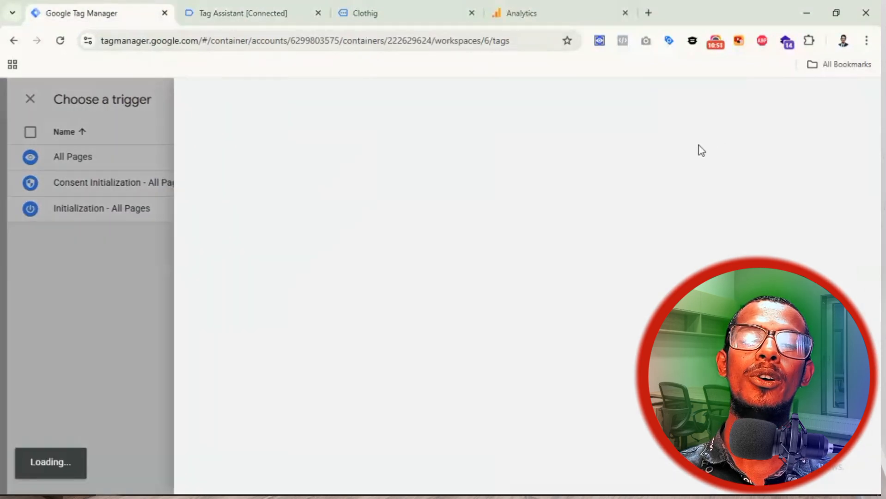
{"action": "left_click", "coordinate": [599, 201]}
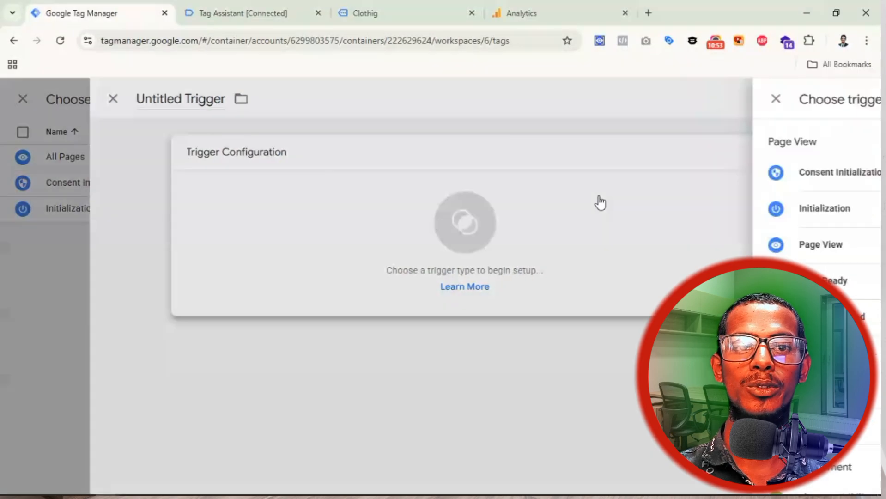
{"action": "scroll", "coordinate": [677, 254], "scroll_direction": "down", "scroll_amount": 6}
{"action": "scroll", "coordinate": [677, 255], "scroll_direction": "down", "scroll_amount": 1}
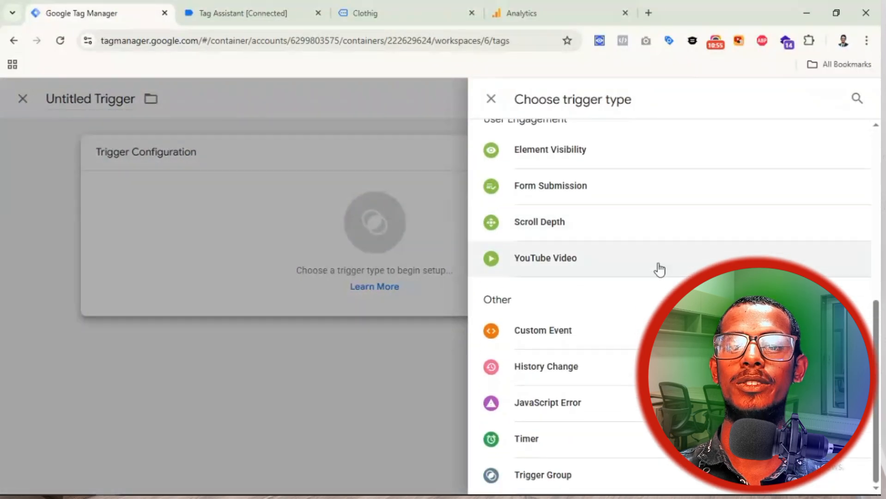
{"action": "left_click", "coordinate": [568, 340]}
{"action": "left_click", "coordinate": [296, 281]}
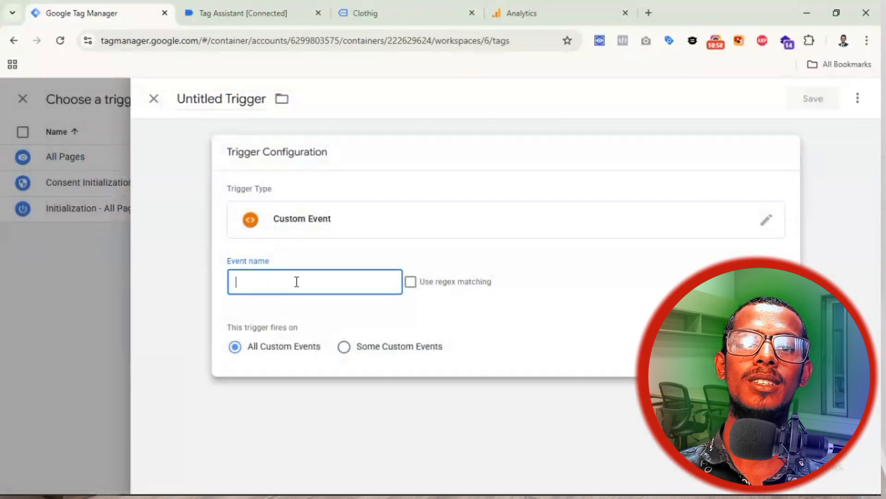
{"action": "type", "text": "calendly_booked"}
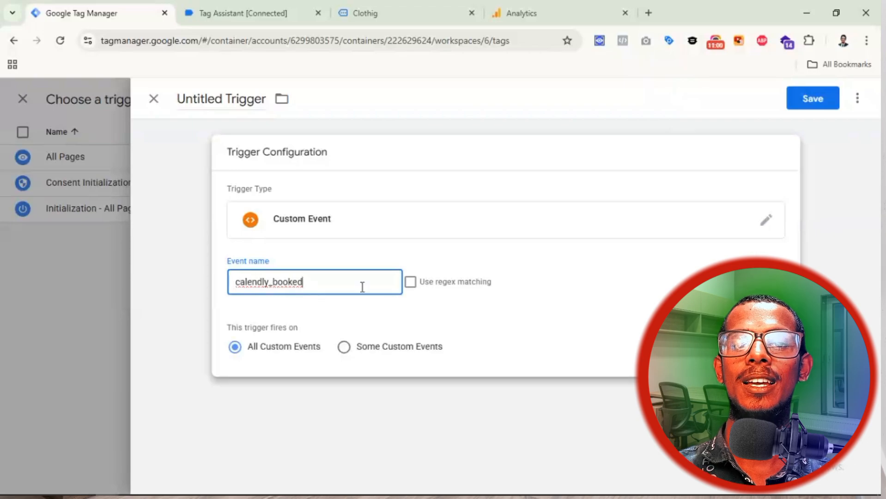
{"action": "left_click", "coordinate": [813, 99]}
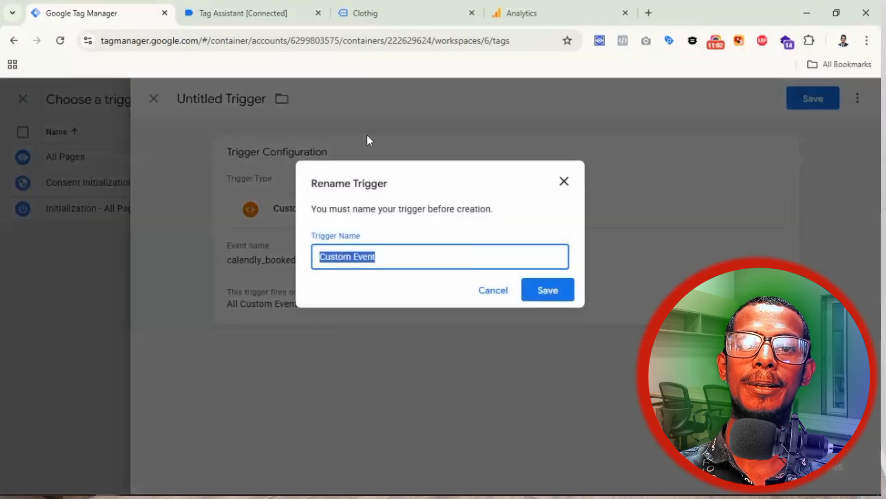
{"action": "key", "text": "ctrl+v"}
{"action": "left_click", "coordinate": [550, 292]}
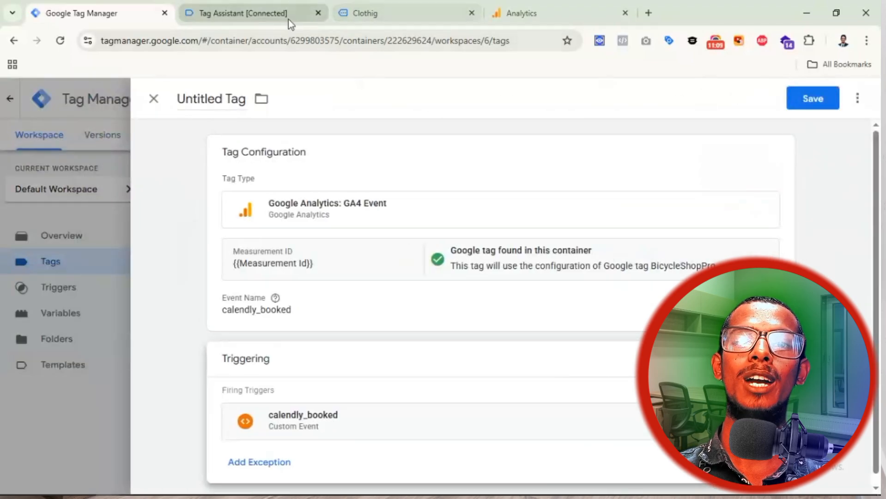
Step: Check the site's booking calendar for July 2025 and recheck the event in Tag Assistant
{"action": "left_click", "coordinate": [407, 18]}
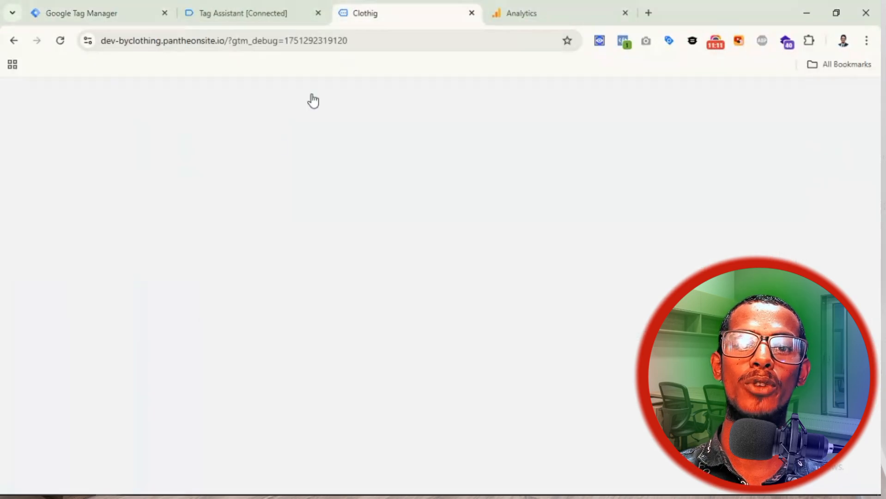
{"action": "scroll", "coordinate": [432, 300], "scroll_direction": "down", "scroll_amount": 5}
{"action": "scroll", "coordinate": [431, 296], "scroll_direction": "down", "scroll_amount": 4}
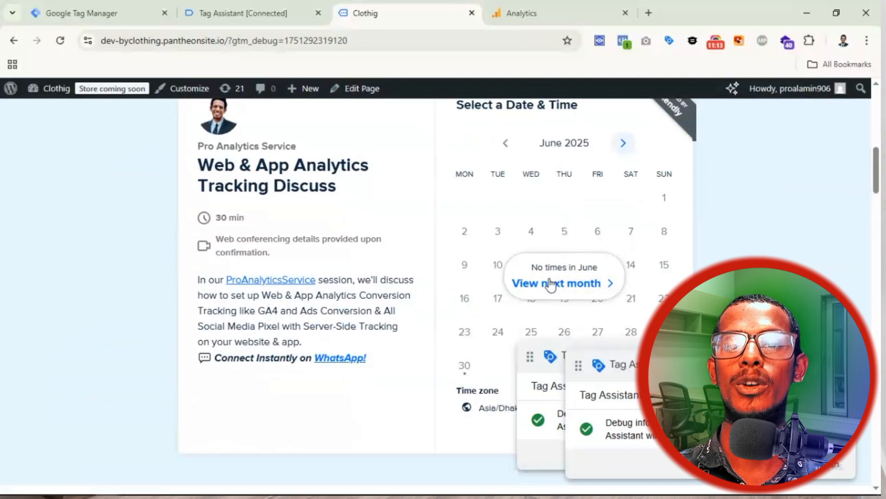
{"action": "left_click", "coordinate": [582, 279]}
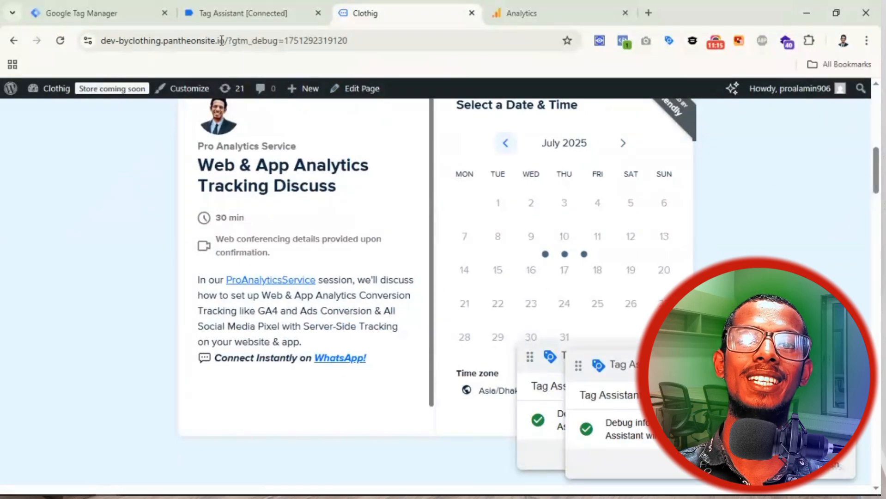
{"action": "left_click", "coordinate": [236, 12]}
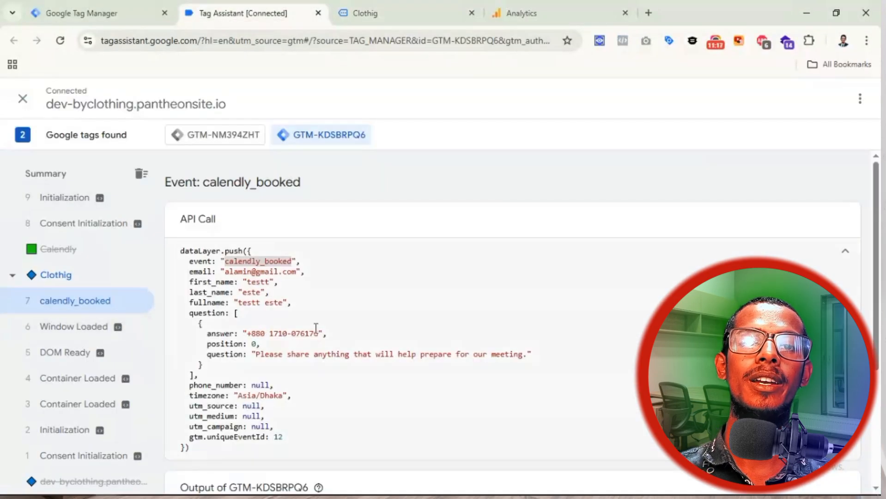
{"action": "left_click", "coordinate": [86, 19]}
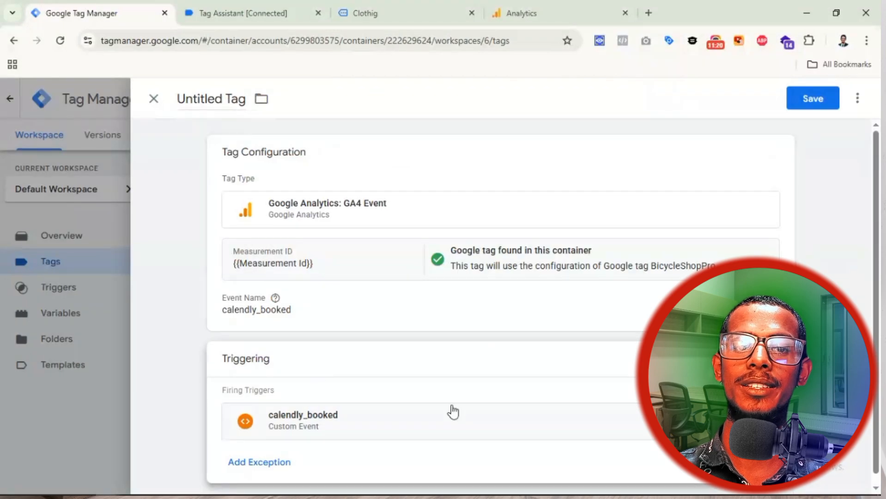
Step: Name the tag 'GA4 || BS || Calendly_booked' and save it
{"action": "left_click", "coordinate": [213, 95]}
{"action": "type", "text": "GA"}
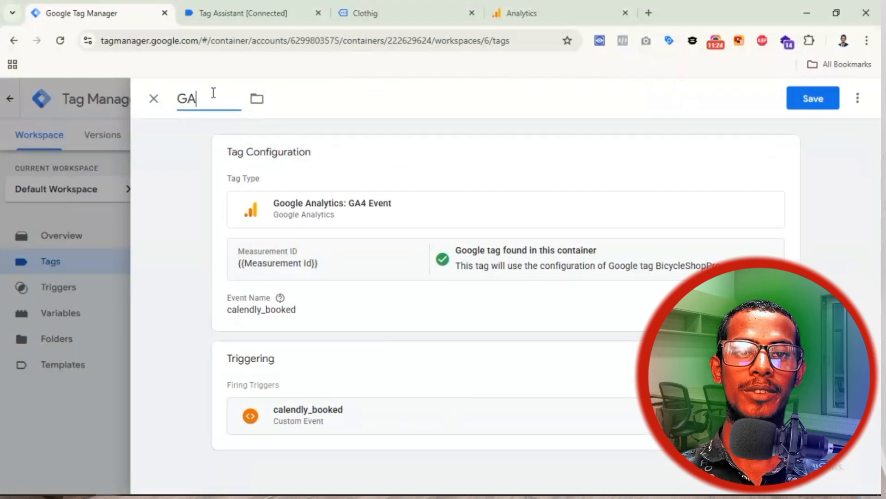
{"action": "type", "text": "4 \\"}
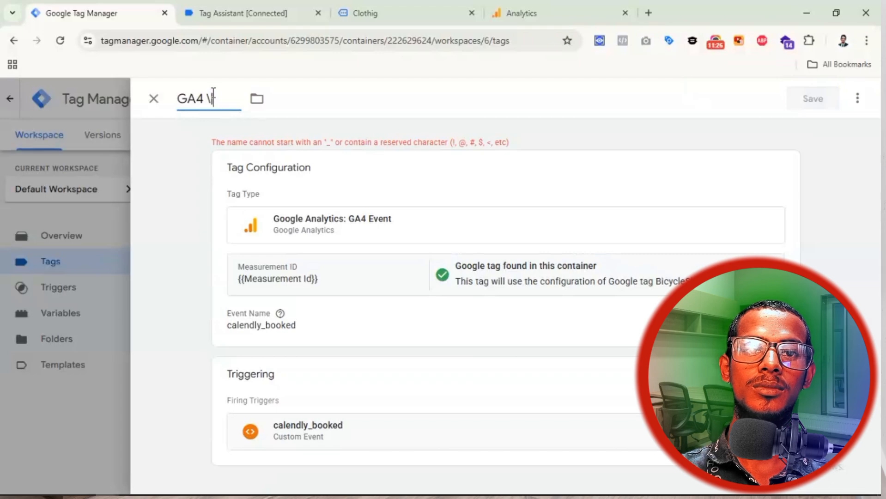
{"action": "key", "text": "BackSpace"}
{"action": "type", "text": "I"}
{"action": "type", "text": "B"}
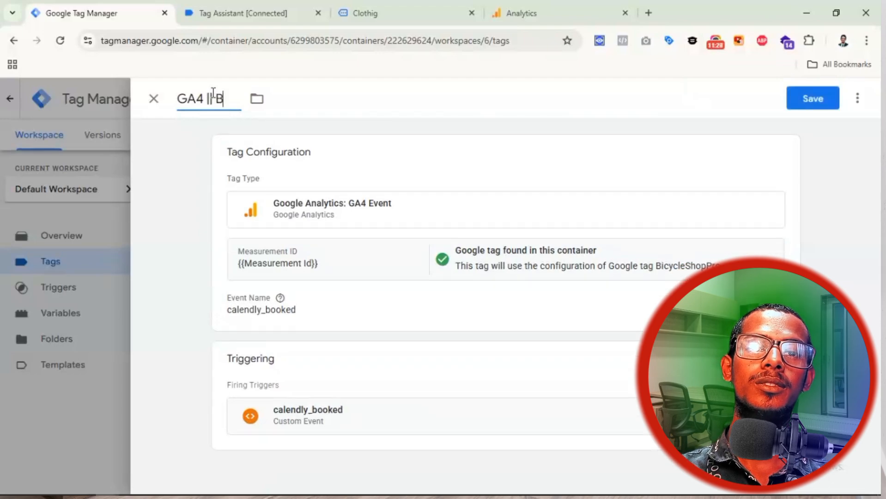
{"action": "type", "text": "AS"}
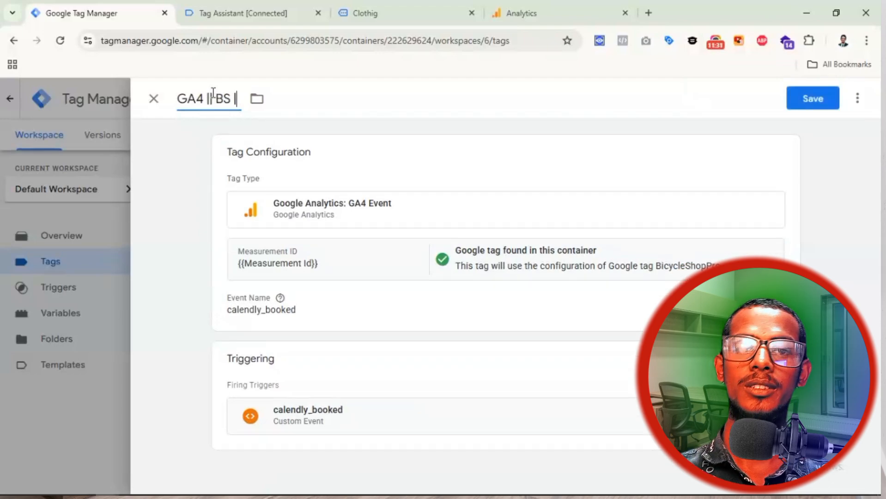
{"action": "type", "text": "Ca"}
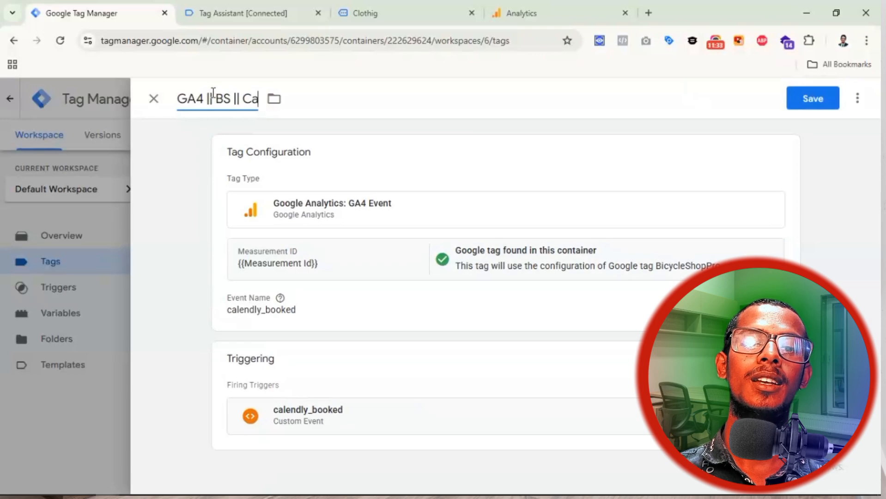
{"action": "type", "text": "lendly_booked"}
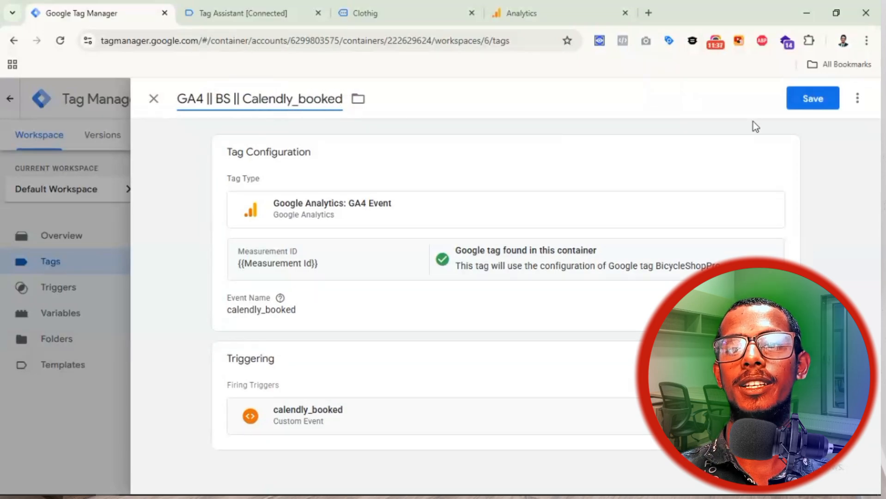
{"action": "left_click", "coordinate": [804, 107]}
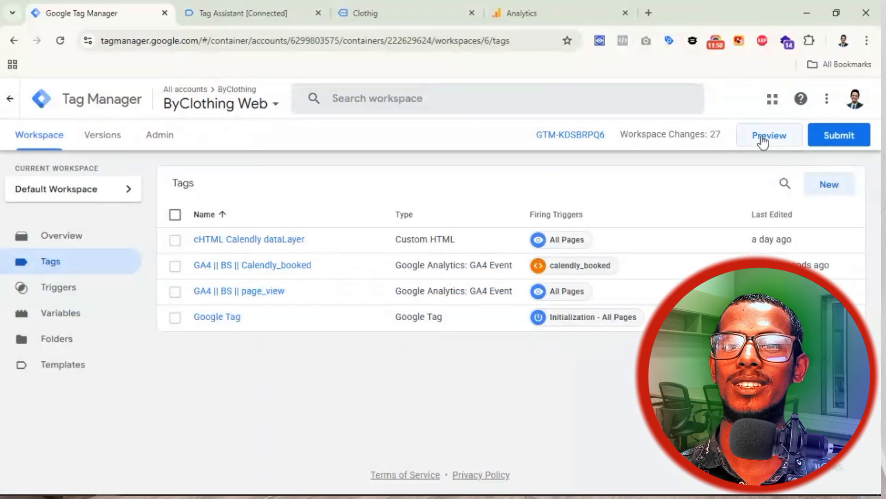
Step: Open DebugView from the Pro Analytics Service property's Admin settings, then return to Tag Manager
{"action": "left_click", "coordinate": [558, 11]}
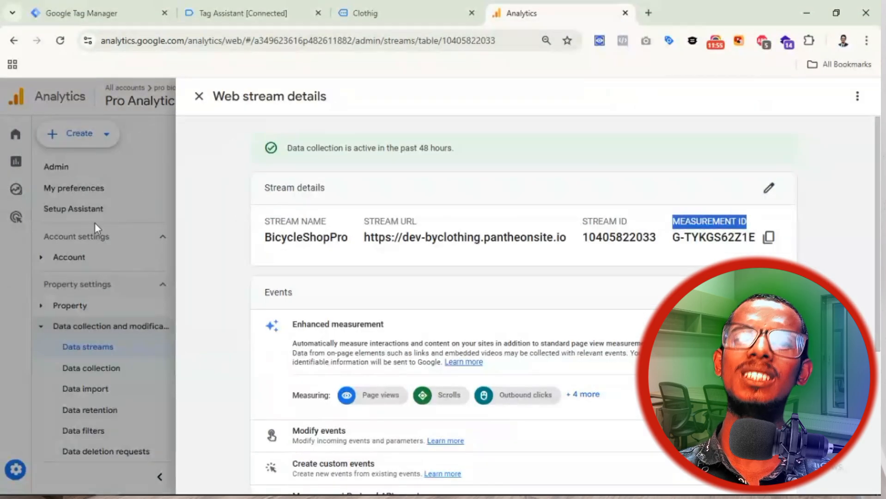
{"action": "left_click", "coordinate": [67, 250]}
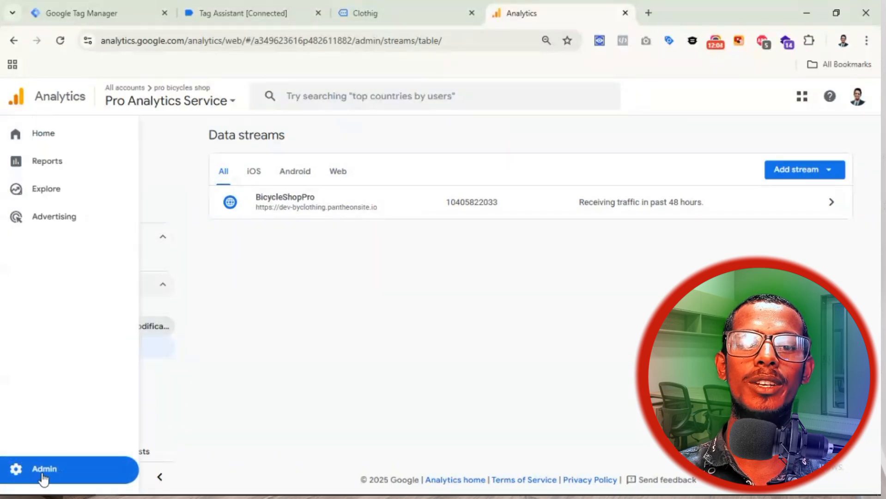
{"action": "left_click", "coordinate": [44, 476]}
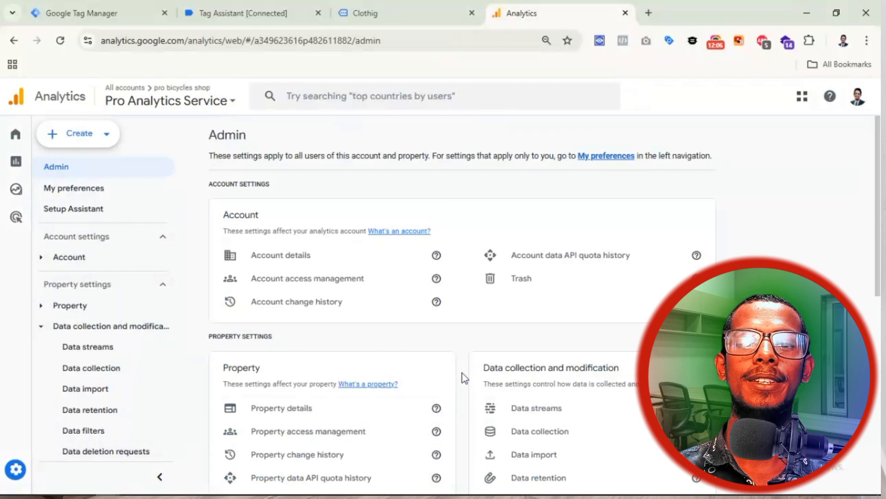
{"action": "scroll", "coordinate": [325, 317], "scroll_direction": "down", "scroll_amount": 7}
{"action": "scroll", "coordinate": [323, 319], "scroll_direction": "down", "scroll_amount": 2}
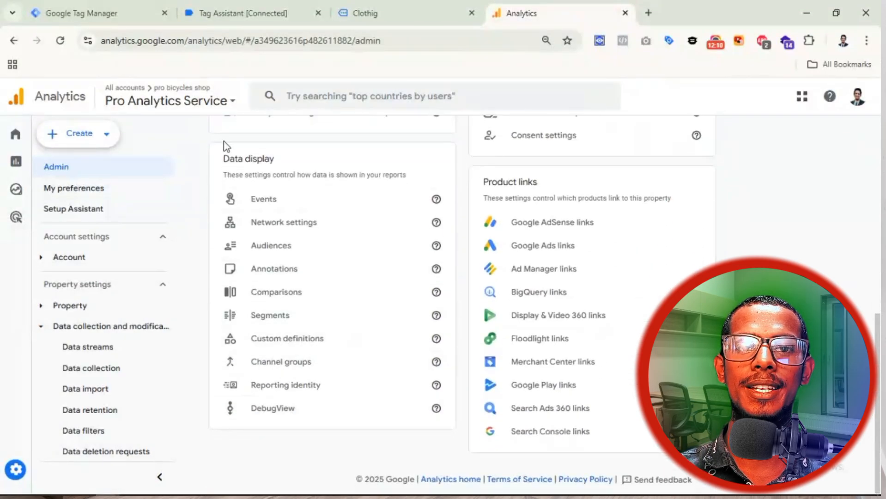
{"action": "left_click", "coordinate": [255, 408]}
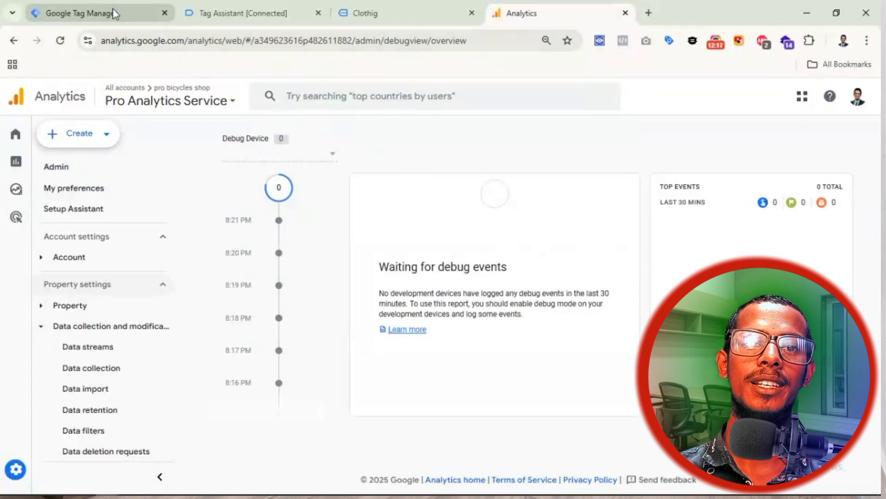
{"action": "left_click", "coordinate": [89, 13]}
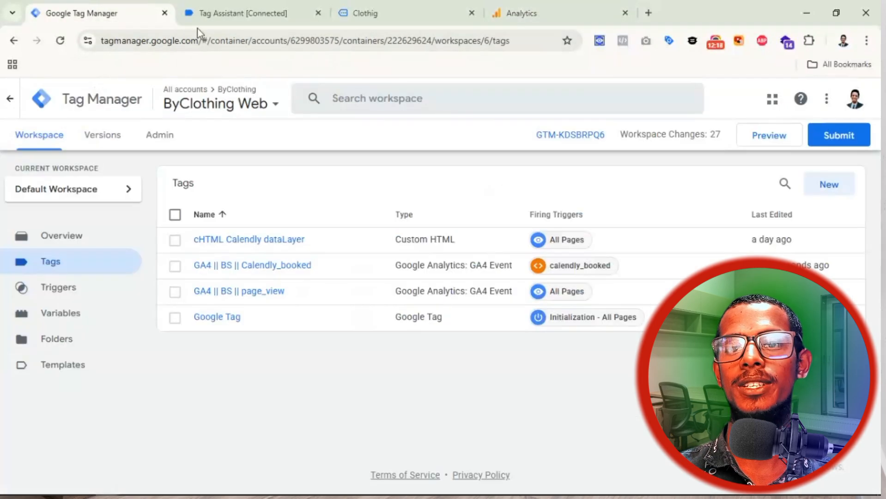
Step: Start a Tag Manager debug preview and connect Tag Assistant to the website
{"action": "left_click", "coordinate": [761, 138]}
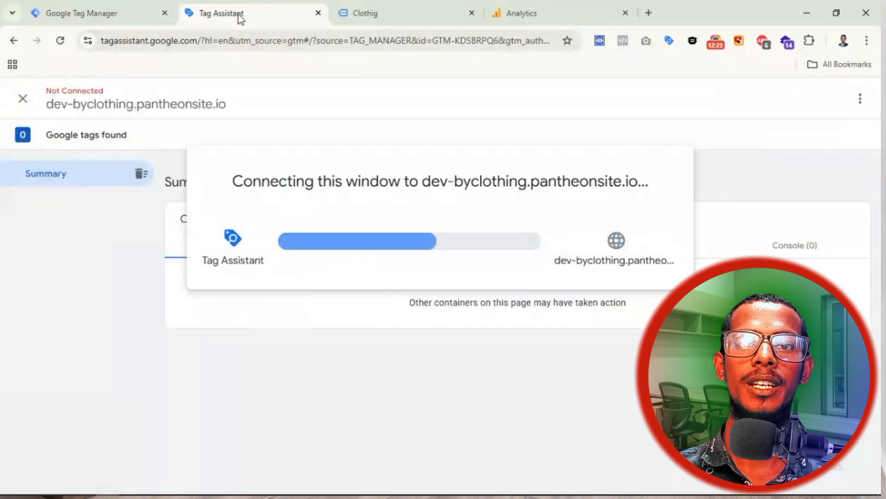
{"action": "left_click", "coordinate": [400, 14]}
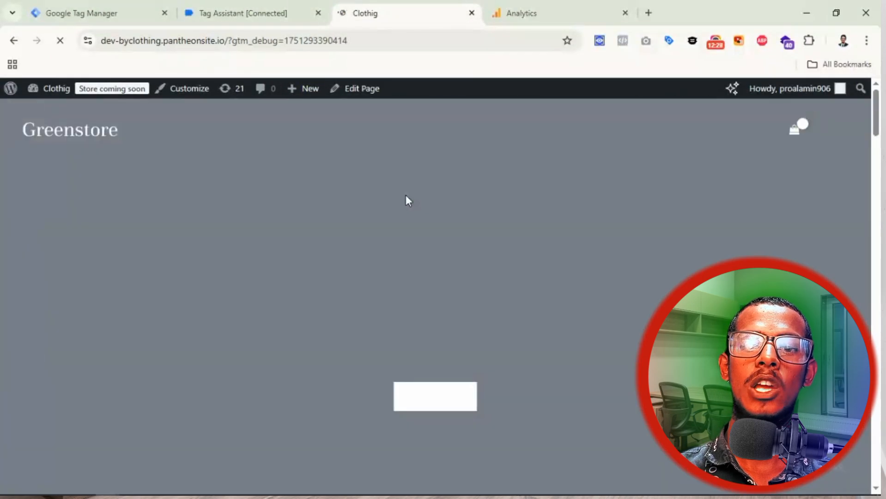
{"action": "scroll", "coordinate": [406, 196], "scroll_direction": "down", "scroll_amount": 6}
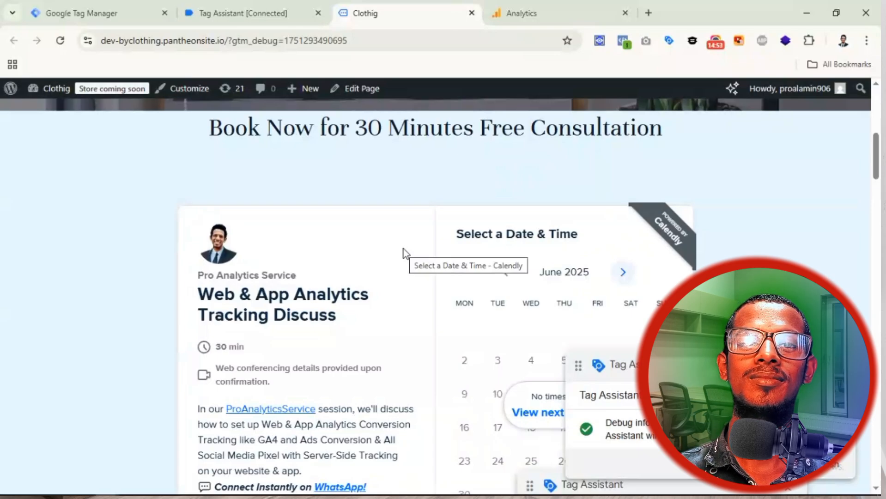
{"action": "left_click", "coordinate": [56, 9]}
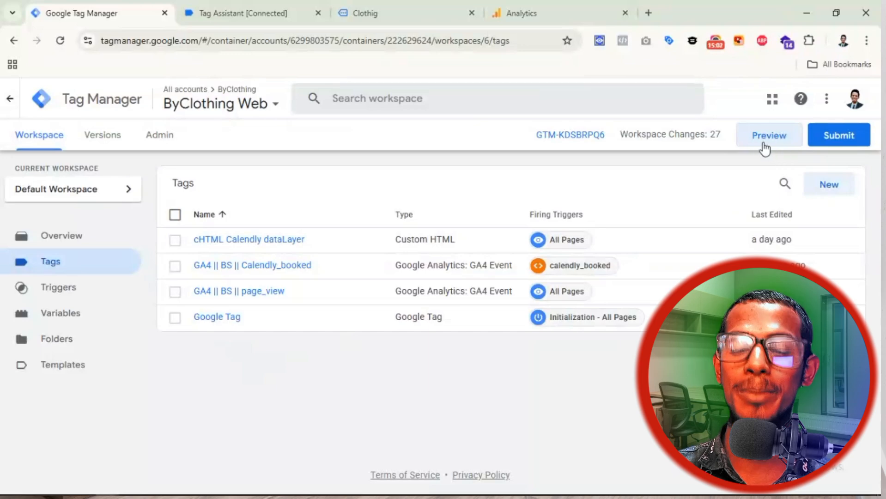
{"action": "left_click", "coordinate": [226, 10]}
{"action": "left_click", "coordinate": [388, 18]}
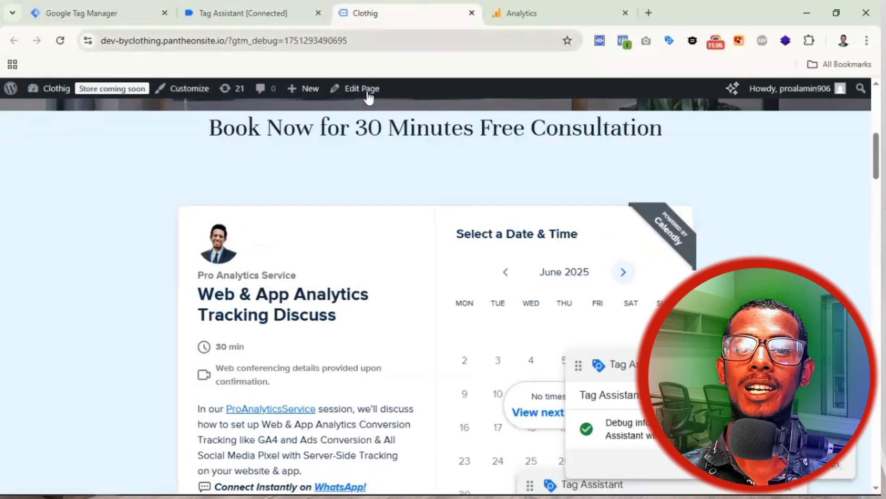
Step: Choose Tuesday, July 1, 2025 at 3:30am in the Calendly widget
{"action": "scroll", "coordinate": [588, 328], "scroll_direction": "down", "scroll_amount": 3}
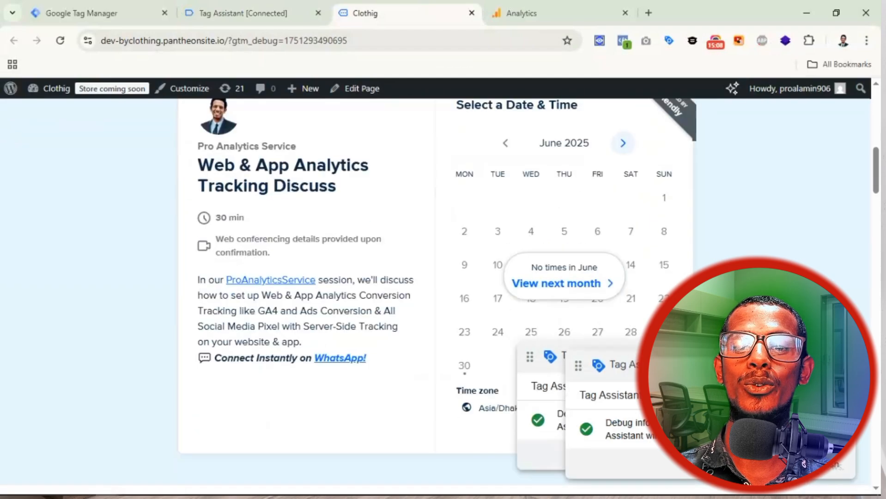
{"action": "left_click_drag", "start_coordinate": [694, 396], "coordinate": [581, 399]}
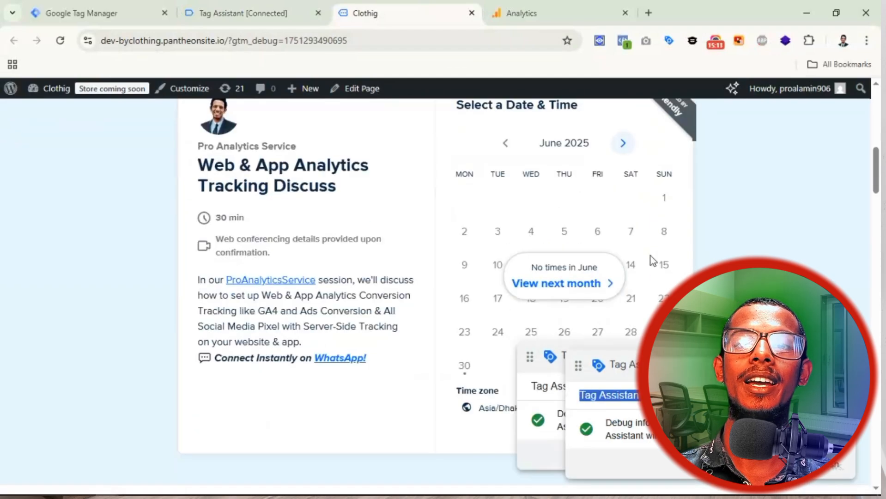
{"action": "left_click", "coordinate": [554, 272]}
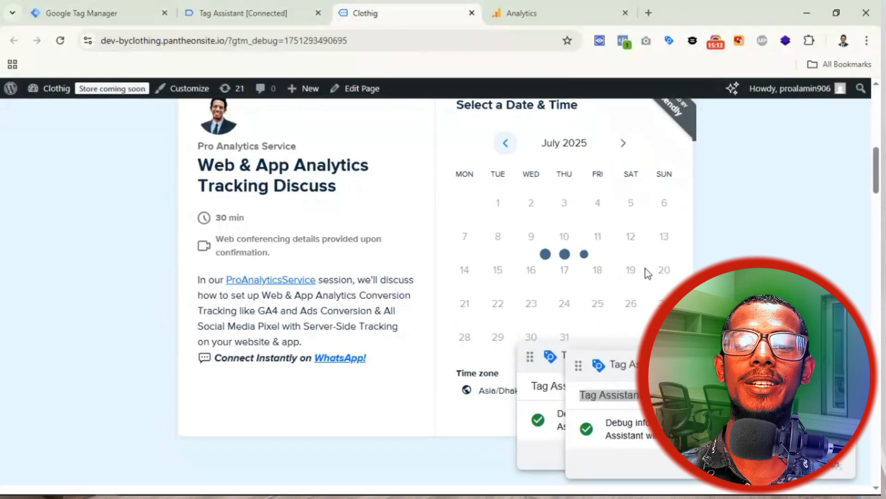
{"action": "scroll", "coordinate": [615, 241], "scroll_direction": "down", "scroll_amount": 2}
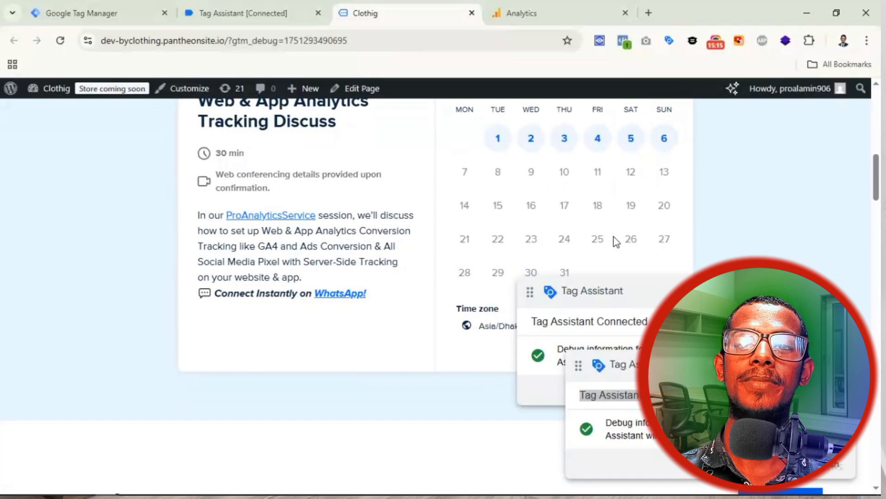
{"action": "scroll", "coordinate": [501, 161], "scroll_direction": "up", "scroll_amount": 1}
{"action": "left_click", "coordinate": [497, 202]}
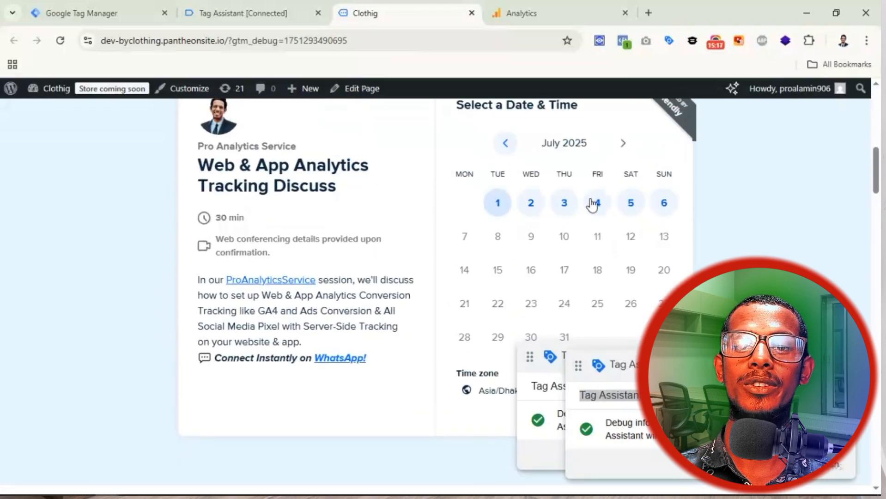
{"action": "left_click", "coordinate": [710, 196]}
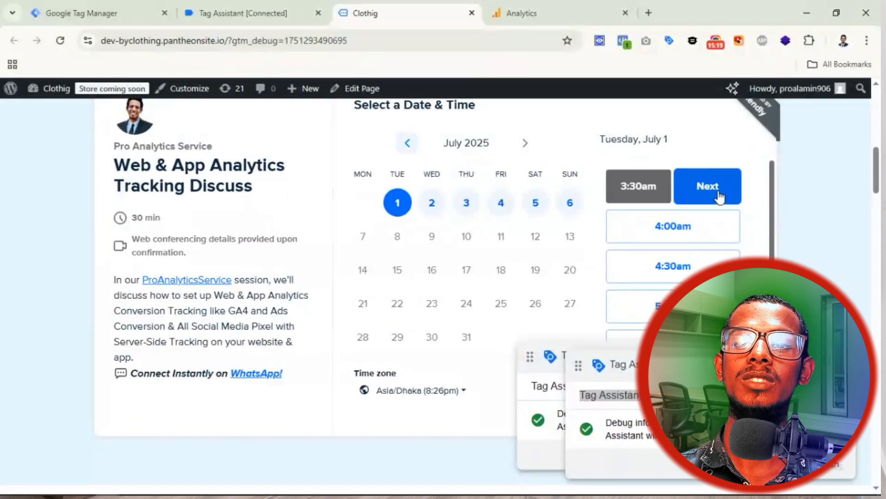
{"action": "left_click", "coordinate": [718, 192]}
Step: Autofill the booker's name, e-mail and phone and schedule the booking
{"action": "scroll", "coordinate": [485, 231], "scroll_direction": "up", "scroll_amount": 1}
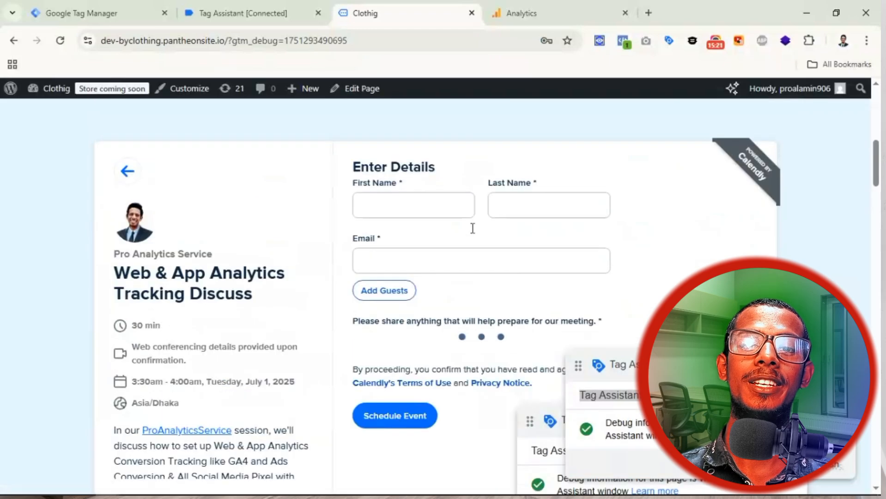
{"action": "left_click", "coordinate": [412, 208]}
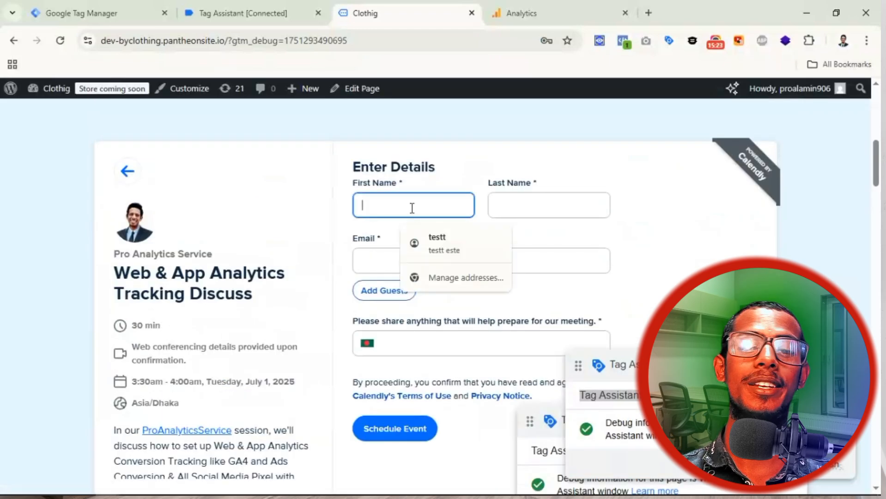
{"action": "left_click", "coordinate": [441, 247]}
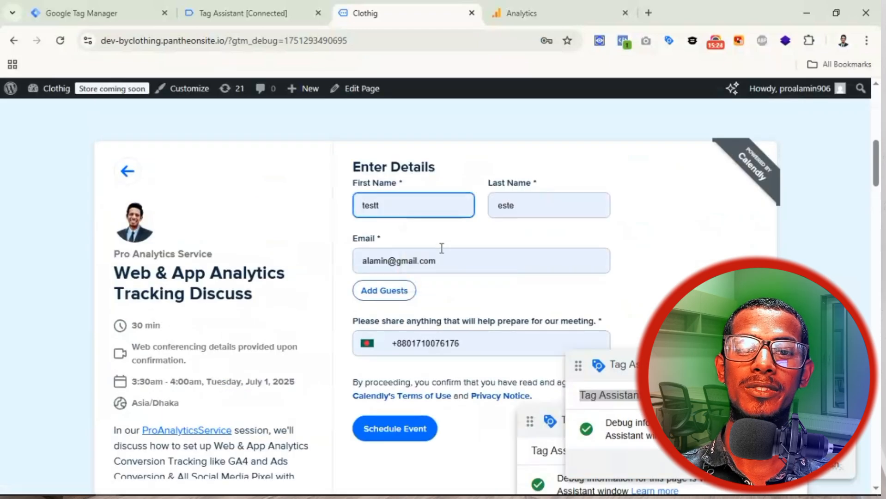
{"action": "left_click", "coordinate": [408, 435]}
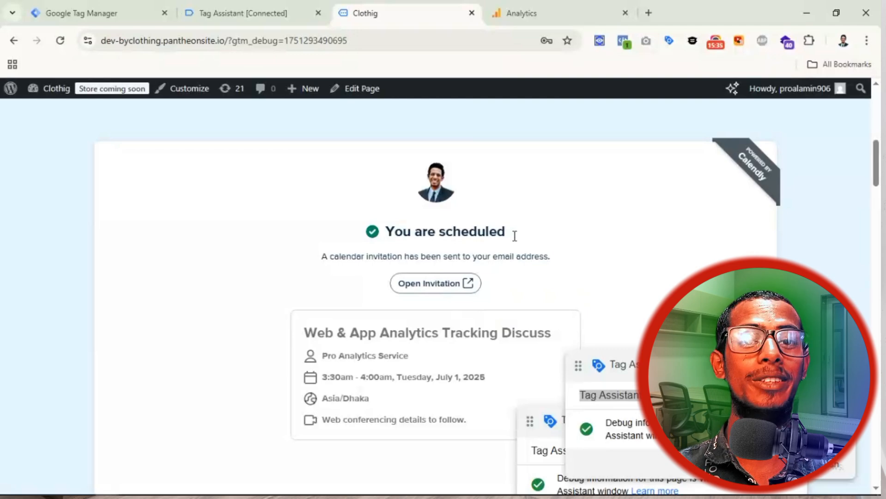
{"action": "left_click", "coordinate": [238, 14]}
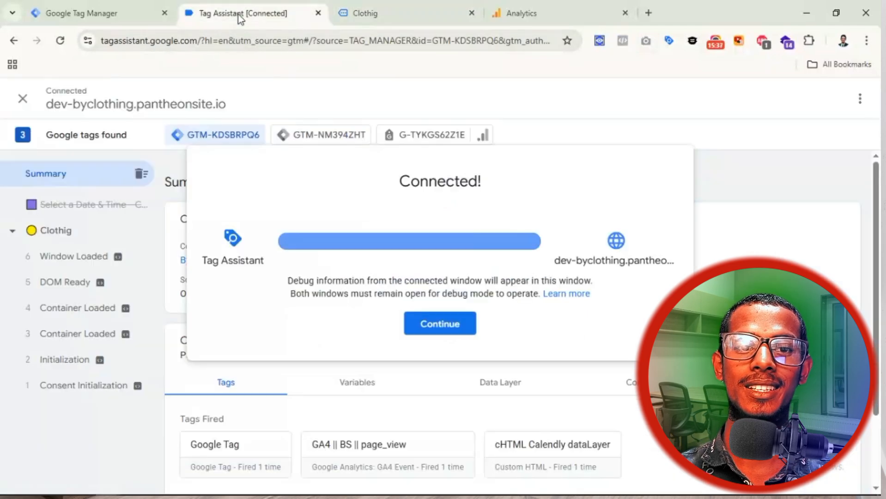
Step: Confirm the GA4 || BS || Calendly_booked tag shows Succeeded on the calendly_booked event
{"action": "left_click", "coordinate": [435, 324]}
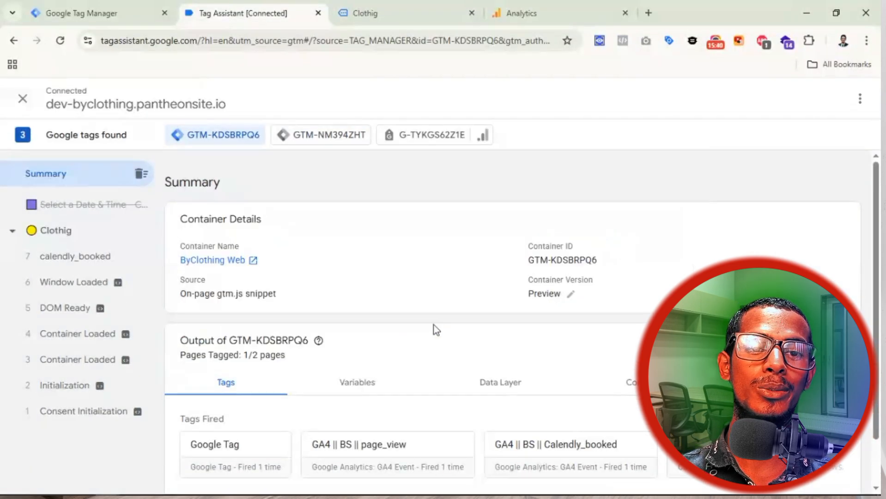
{"action": "left_click", "coordinate": [71, 264]}
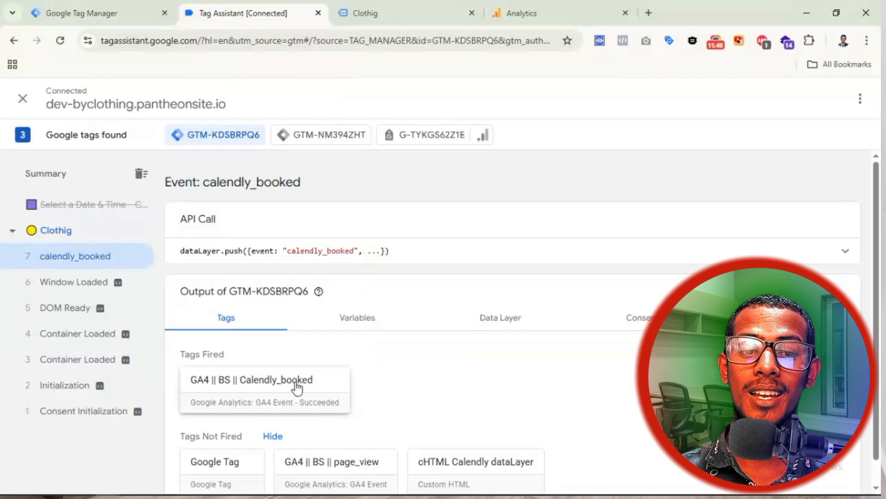
{"action": "left_click_drag", "start_coordinate": [361, 408], "coordinate": [300, 411]}
{"action": "left_click", "coordinate": [356, 406]}
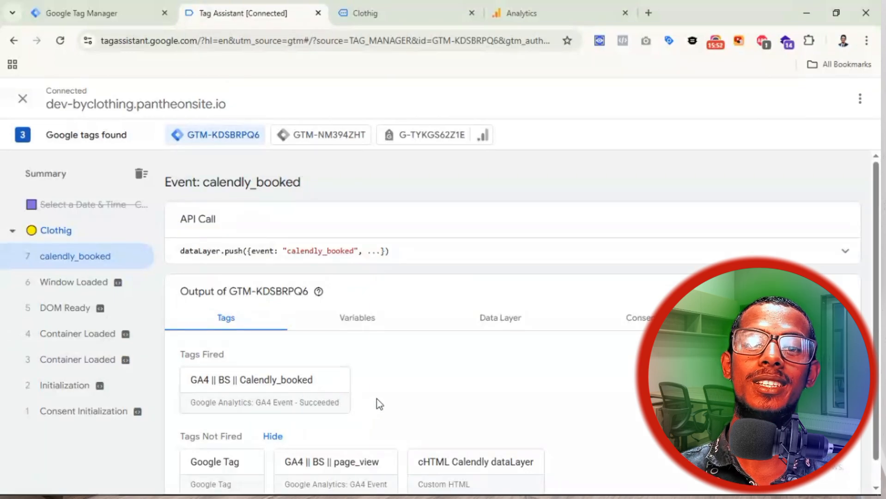
{"action": "left_click", "coordinate": [553, 14]}
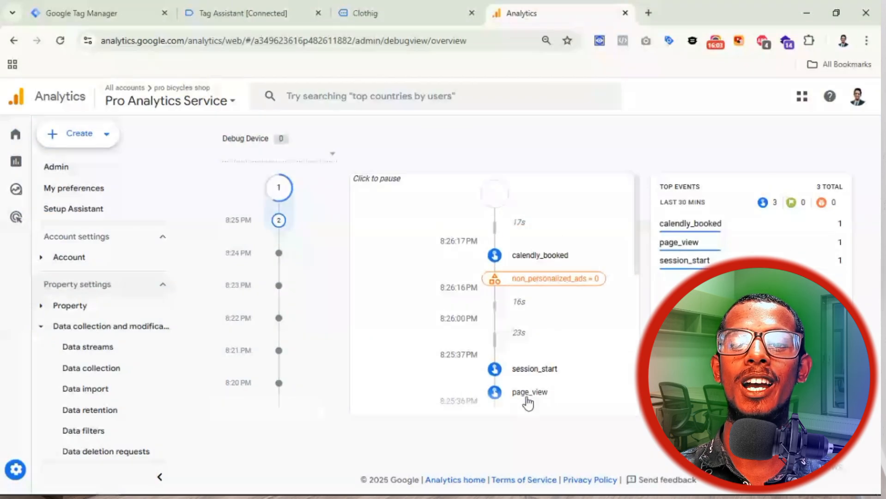
Step: Inspect the page_view event's parameters in DebugView, then close them
{"action": "left_click", "coordinate": [529, 392]}
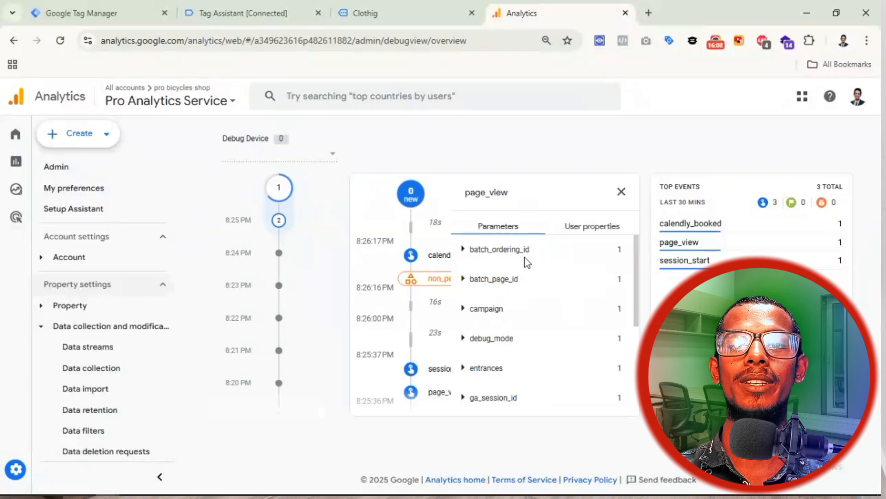
{"action": "scroll", "coordinate": [494, 321], "scroll_direction": "down", "scroll_amount": 2}
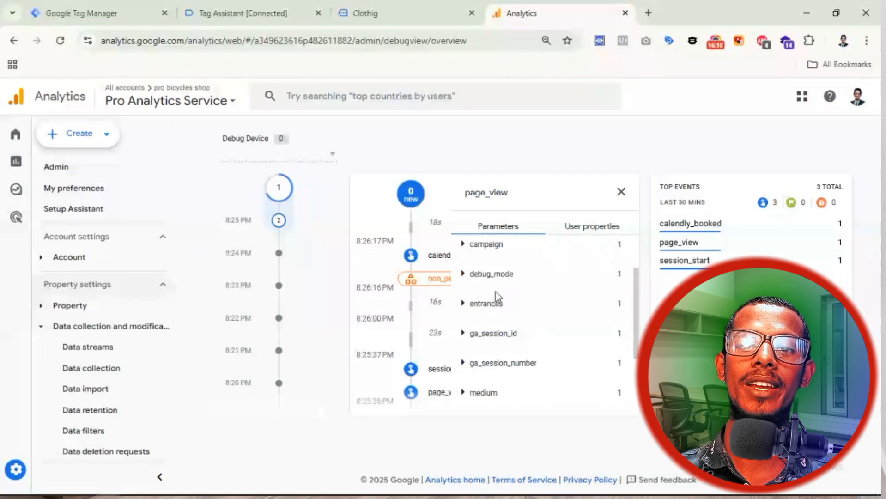
{"action": "scroll", "coordinate": [499, 310], "scroll_direction": "down", "scroll_amount": 2}
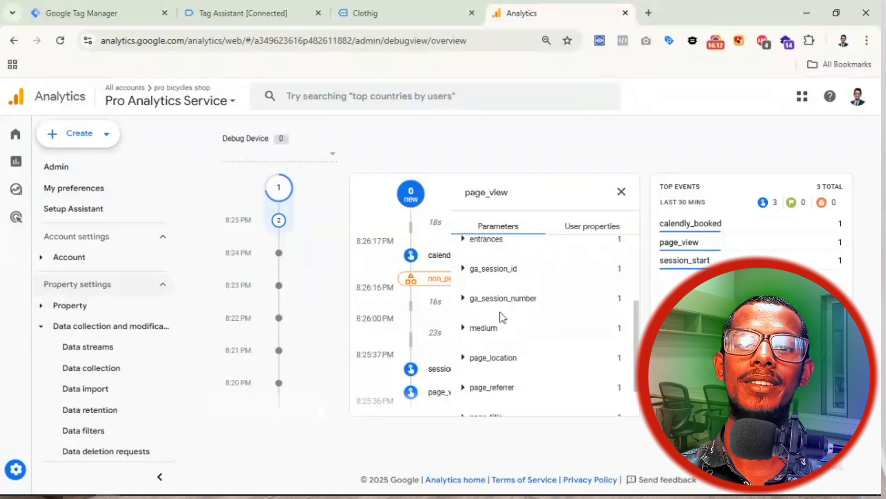
{"action": "scroll", "coordinate": [489, 332], "scroll_direction": "down", "scroll_amount": 2}
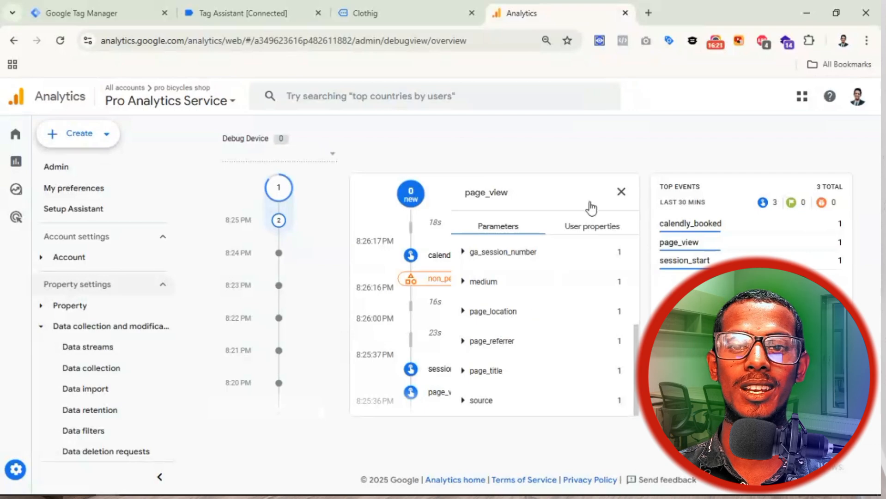
{"action": "left_click", "coordinate": [622, 191]}
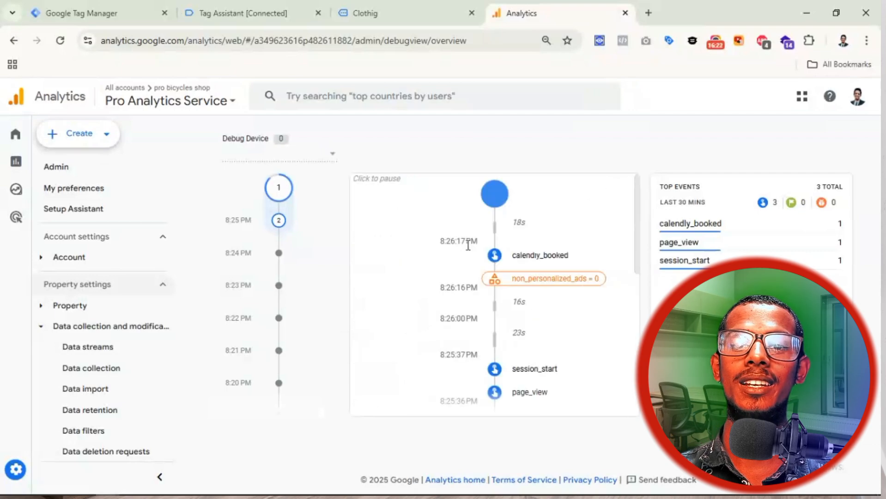
Step: Review the calendly_booked event's parameters and close the details panel
{"action": "left_click", "coordinate": [543, 268]}
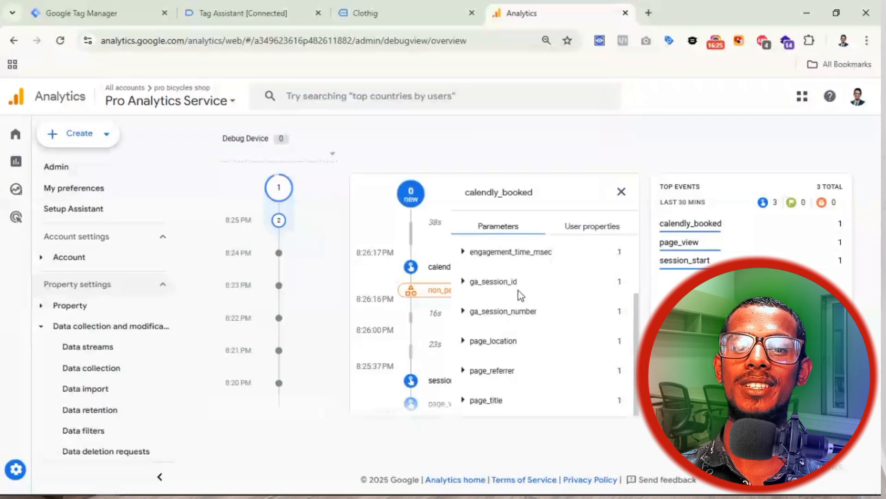
{"action": "scroll", "coordinate": [524, 387], "scroll_direction": "up", "scroll_amount": 1}
{"action": "scroll", "coordinate": [525, 387], "scroll_direction": "up", "scroll_amount": 2}
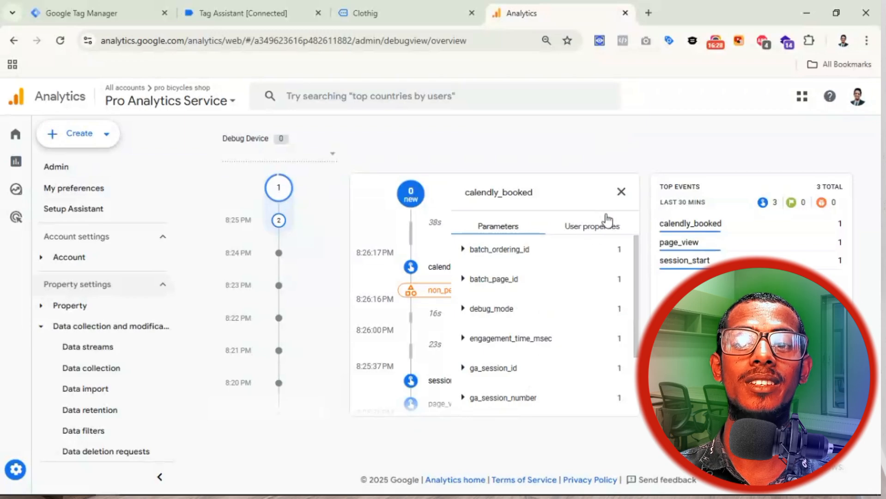
{"action": "left_click", "coordinate": [621, 192]}
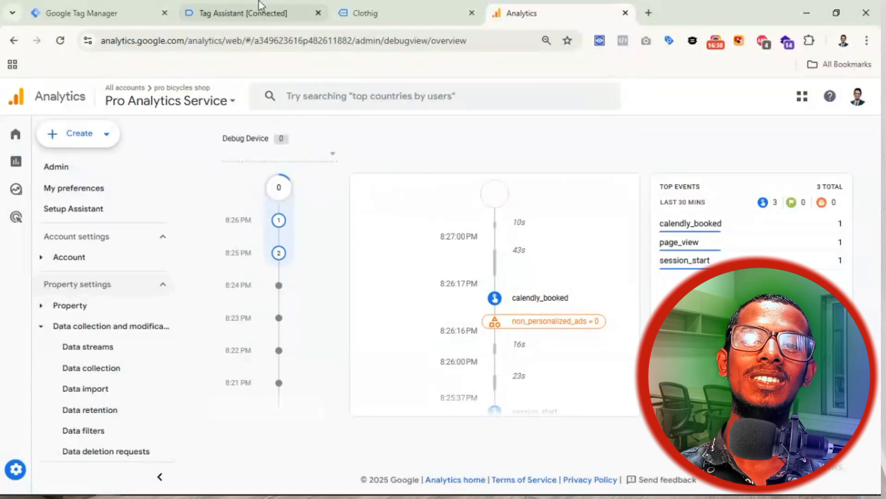
{"action": "mouse_move", "coordinate": [388, 21]}
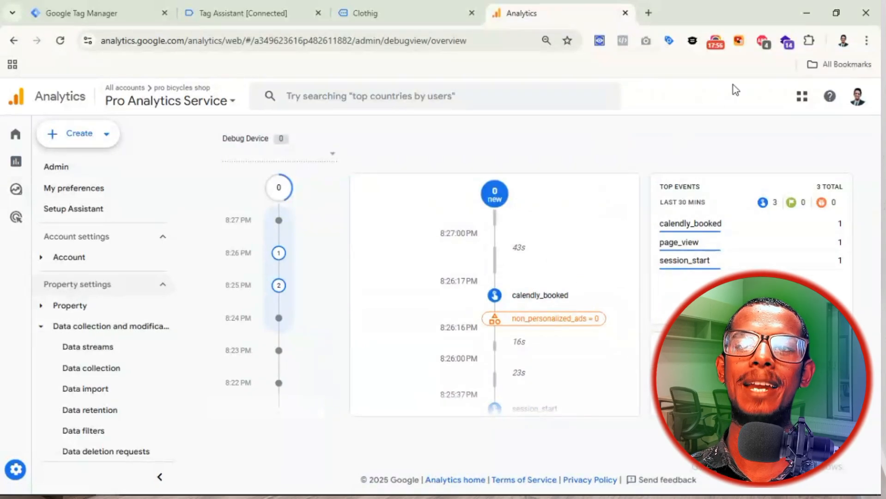
Step: Toggle Adblock Plus blocking off and back on for the Clothig store site, then return to Tag Manager
{"action": "left_click", "coordinate": [763, 42]}
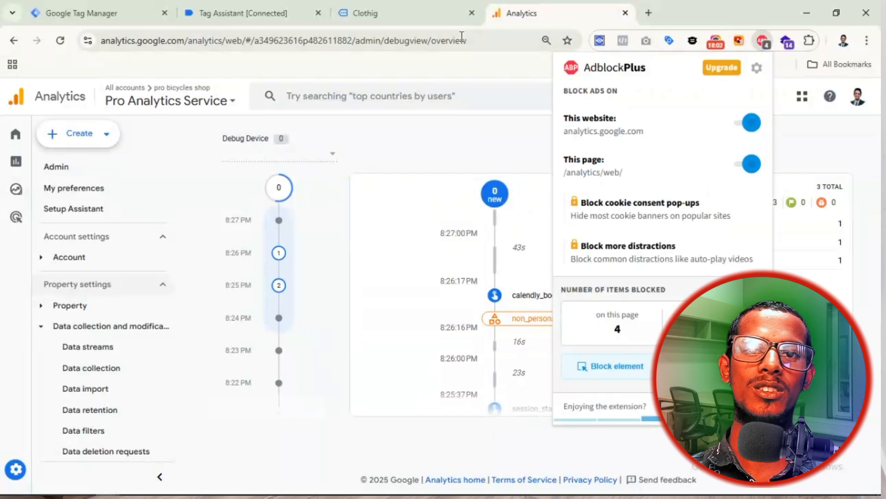
{"action": "left_click", "coordinate": [382, 13]}
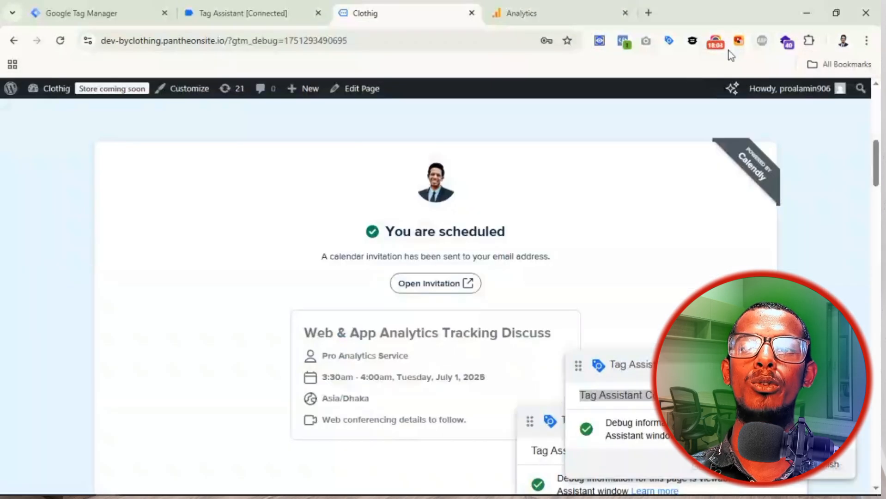
{"action": "left_click", "coordinate": [761, 42]}
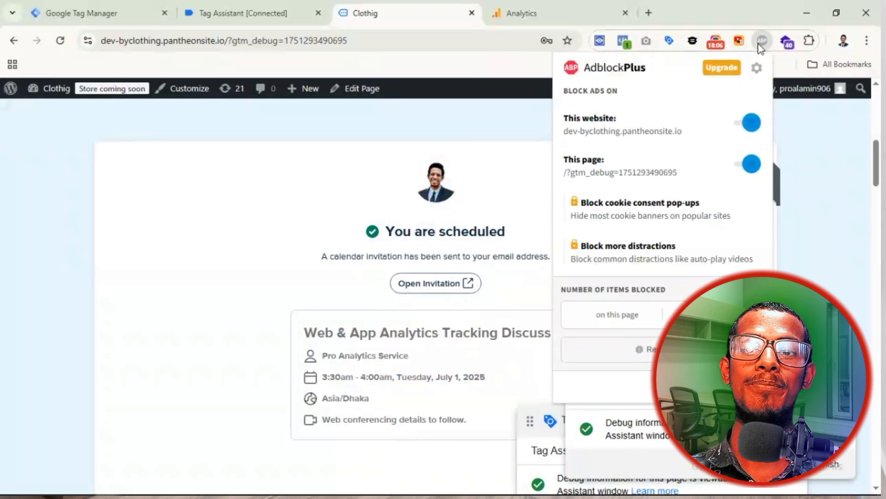
{"action": "left_click", "coordinate": [743, 123]}
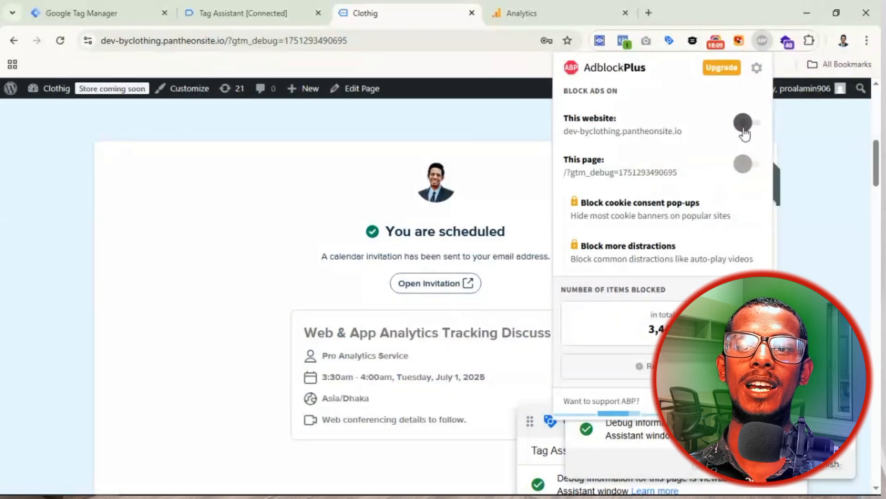
{"action": "left_click", "coordinate": [743, 128]}
{"action": "left_click", "coordinate": [388, 130]}
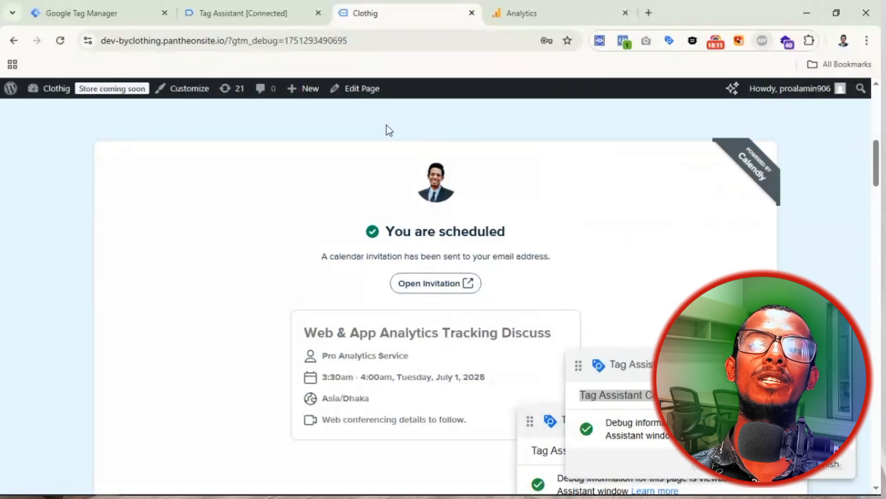
{"action": "left_click", "coordinate": [99, 13]}
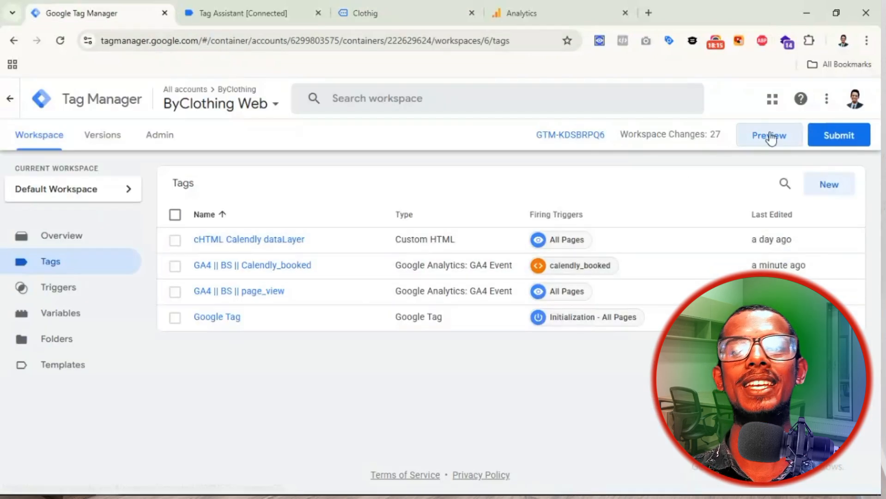
Step: Launch a new GTM Preview session that opens the Clothig store in debug mode
{"action": "left_click", "coordinate": [770, 137]}
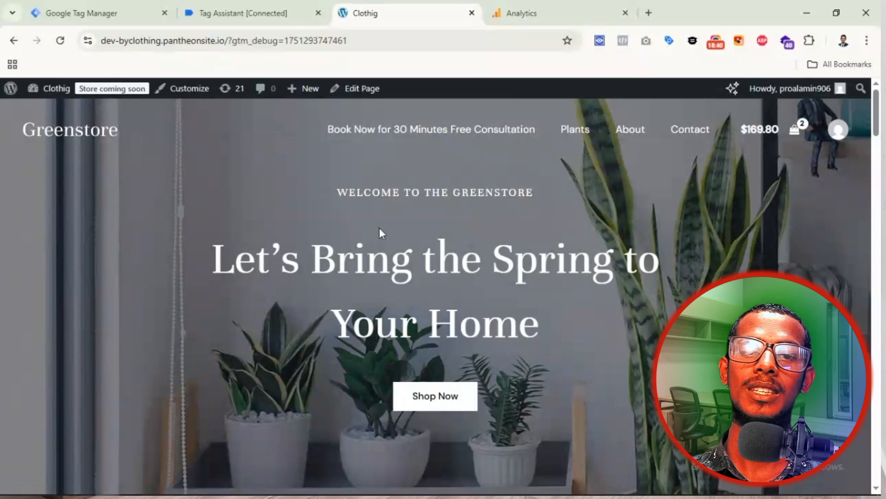
Step: In the Calendly widget, pick Tuesday July 1, 2025 at 4:00am and continue
{"action": "scroll", "coordinate": [379, 227], "scroll_direction": "down", "scroll_amount": 8}
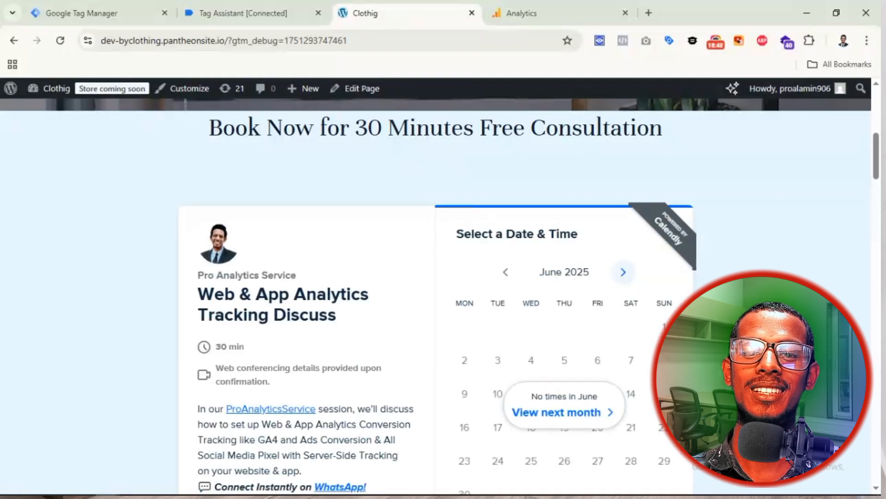
{"action": "scroll", "coordinate": [605, 308], "scroll_direction": "down", "scroll_amount": 1}
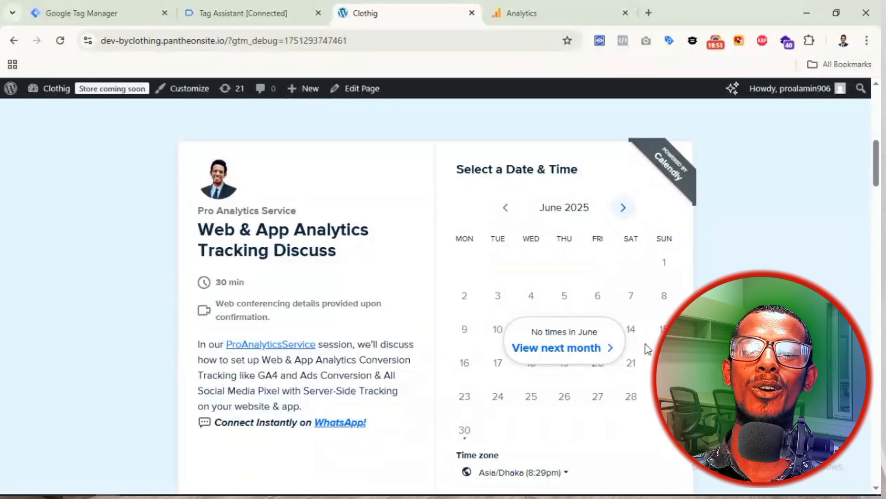
{"action": "left_click", "coordinate": [560, 349]}
{"action": "scroll", "coordinate": [593, 299], "scroll_direction": "down", "scroll_amount": 1}
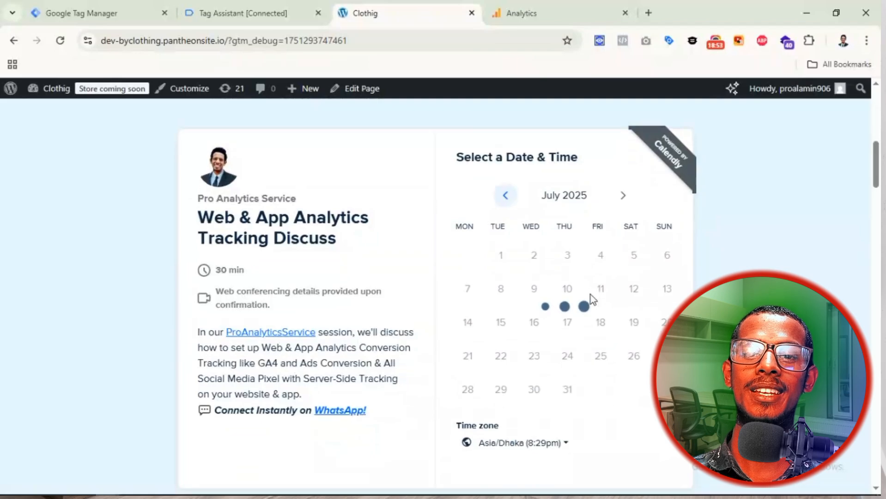
{"action": "scroll", "coordinate": [591, 294], "scroll_direction": "down", "scroll_amount": 2}
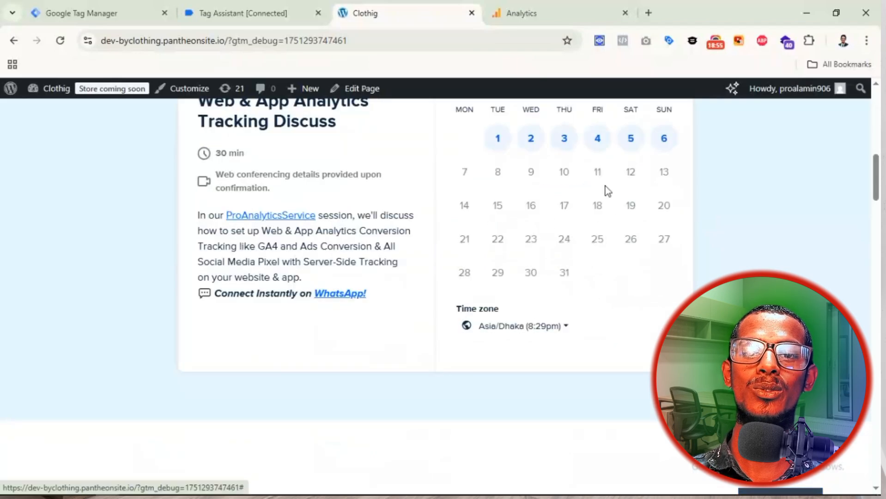
{"action": "left_click", "coordinate": [499, 141]}
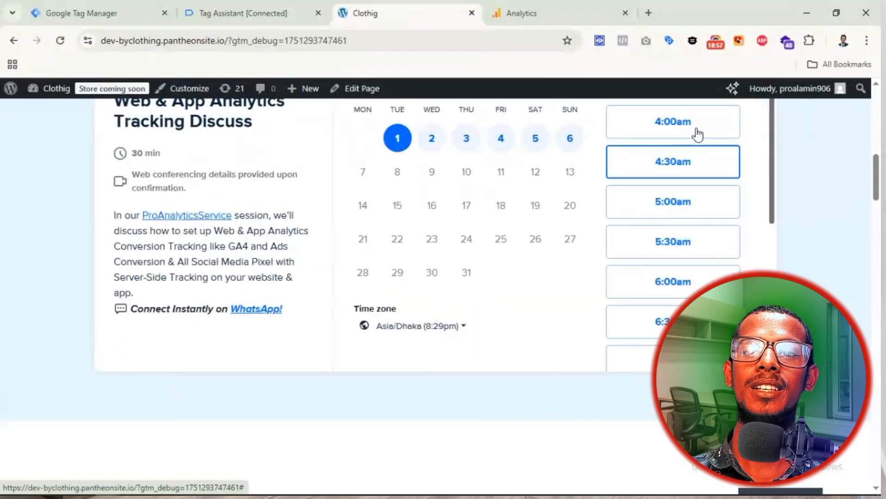
{"action": "left_click", "coordinate": [689, 127]}
{"action": "left_click", "coordinate": [708, 121]}
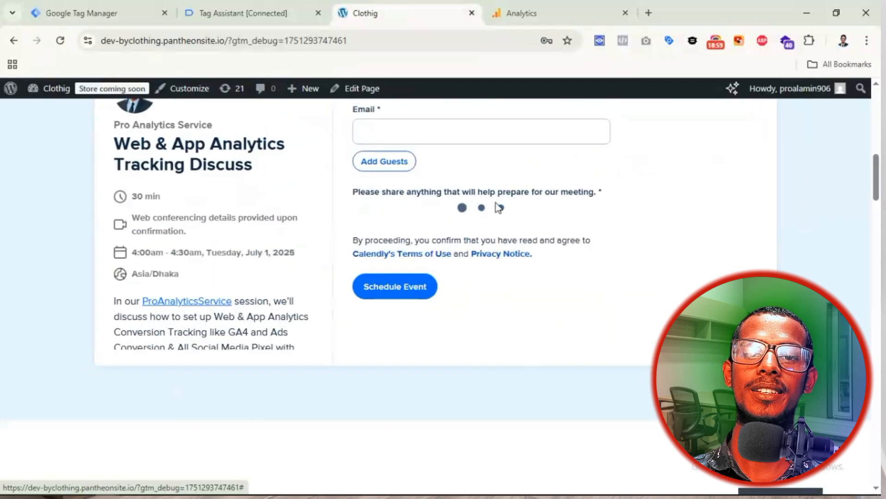
Step: Autofill the booking details with saved contact info and schedule the event
{"action": "scroll", "coordinate": [483, 194], "scroll_direction": "up", "scroll_amount": 2}
{"action": "left_click", "coordinate": [433, 206]}
{"action": "left_click", "coordinate": [436, 244]}
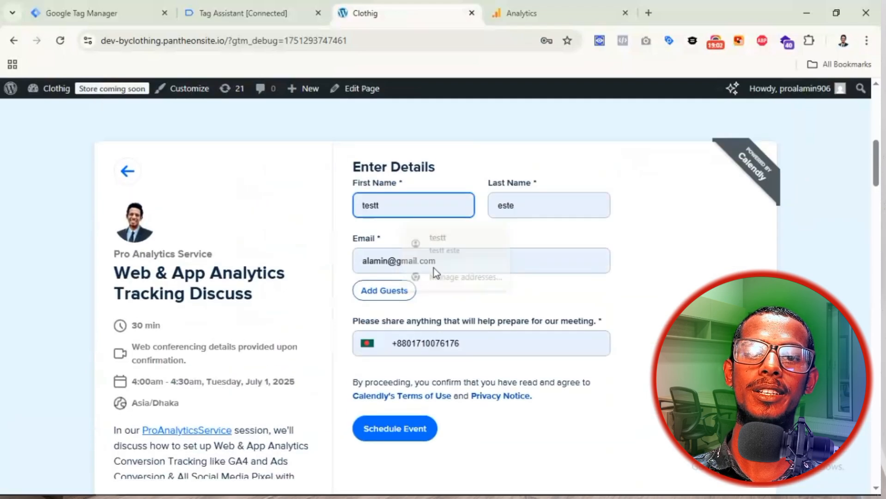
{"action": "left_click", "coordinate": [406, 436]}
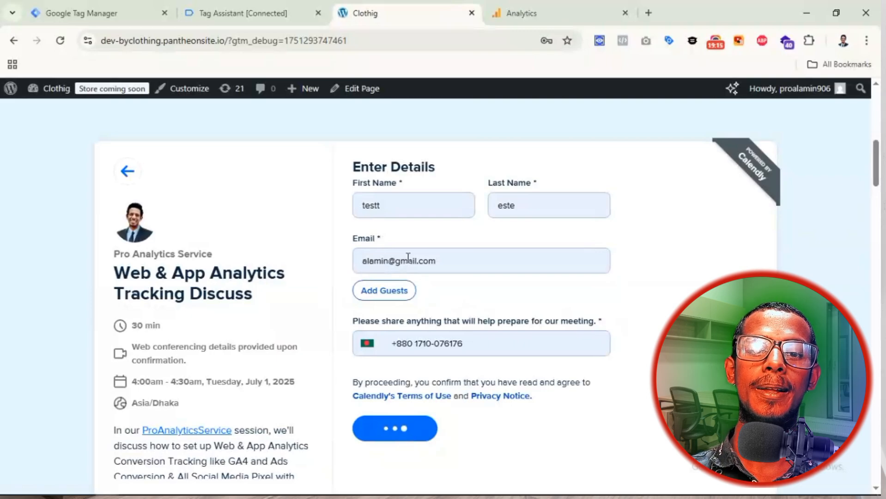
{"action": "scroll", "coordinate": [421, 274], "scroll_direction": "down", "scroll_amount": 2}
{"action": "scroll", "coordinate": [421, 279], "scroll_direction": "up", "scroll_amount": 1}
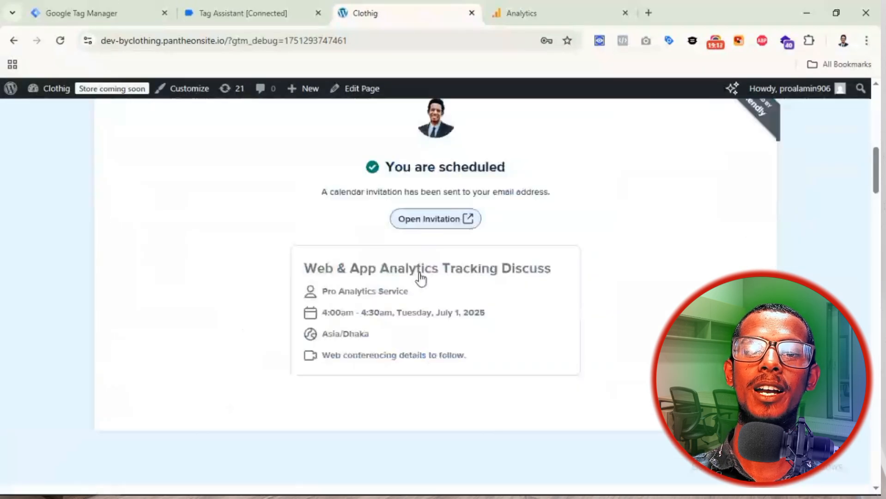
{"action": "scroll", "coordinate": [420, 277], "scroll_direction": "up", "scroll_amount": 1}
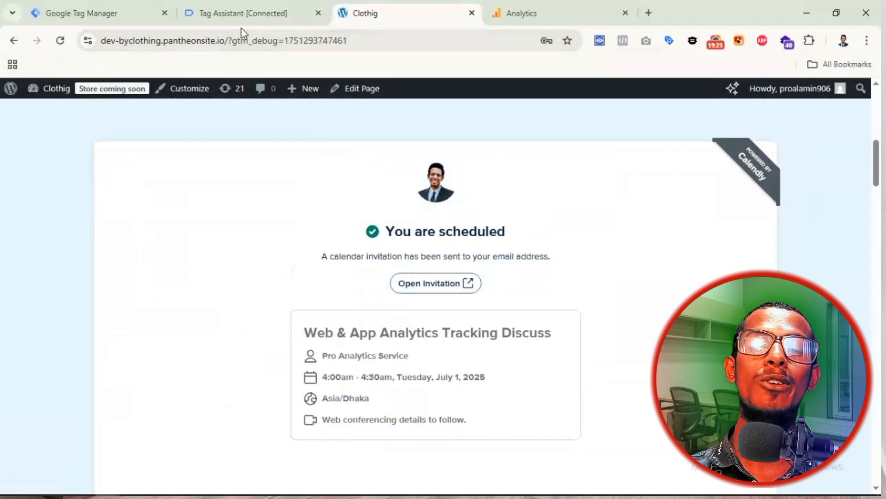
Step: In Tag Assistant, dismiss the connection dialog and review the GTM-KDSBRPQ6 not-found message
{"action": "left_click", "coordinate": [227, 19]}
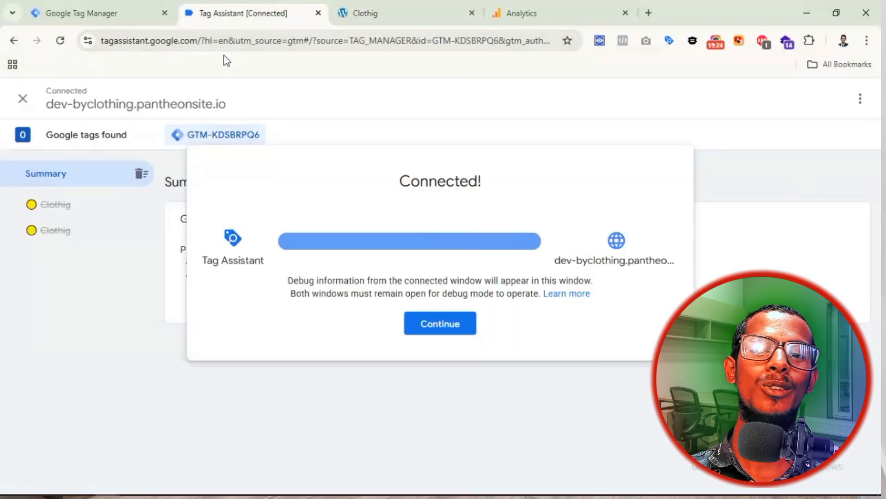
{"action": "left_click", "coordinate": [434, 329]}
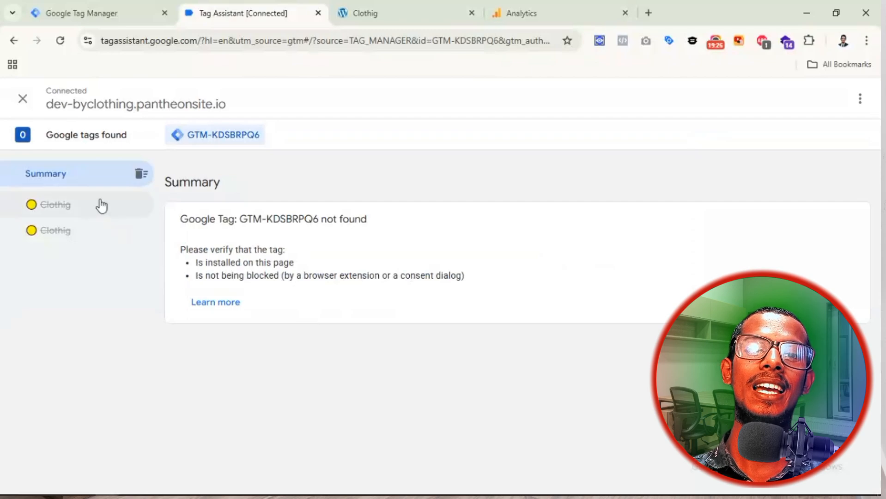
{"action": "left_click_drag", "start_coordinate": [176, 224], "coordinate": [368, 226]}
{"action": "left_click", "coordinate": [371, 226]}
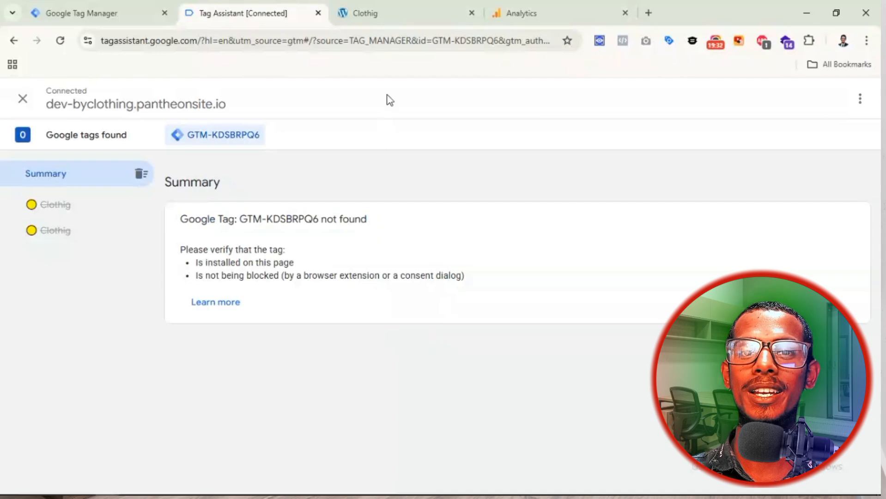
Step: Check the Tag Manager and Clothig booking tabs, then go to Analytics DebugView
{"action": "left_click", "coordinate": [134, 13]}
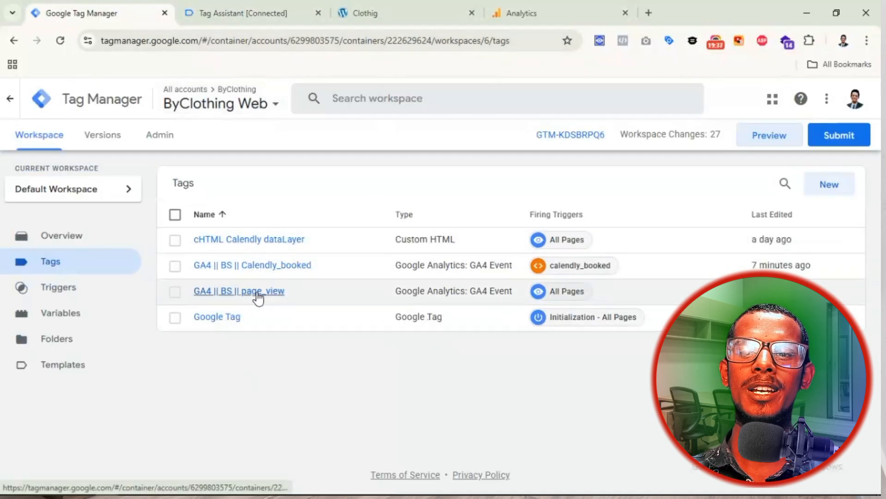
{"action": "left_click", "coordinate": [248, 25]}
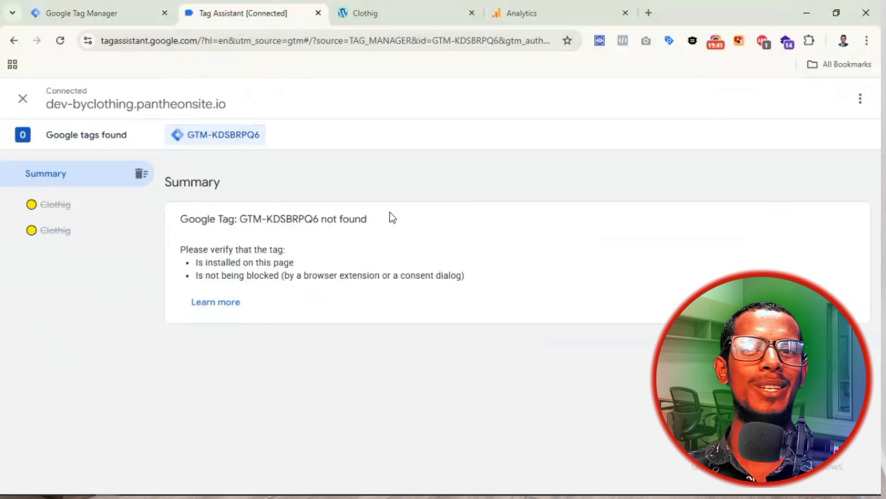
{"action": "left_click", "coordinate": [423, 14]}
{"action": "left_click", "coordinate": [543, 22]}
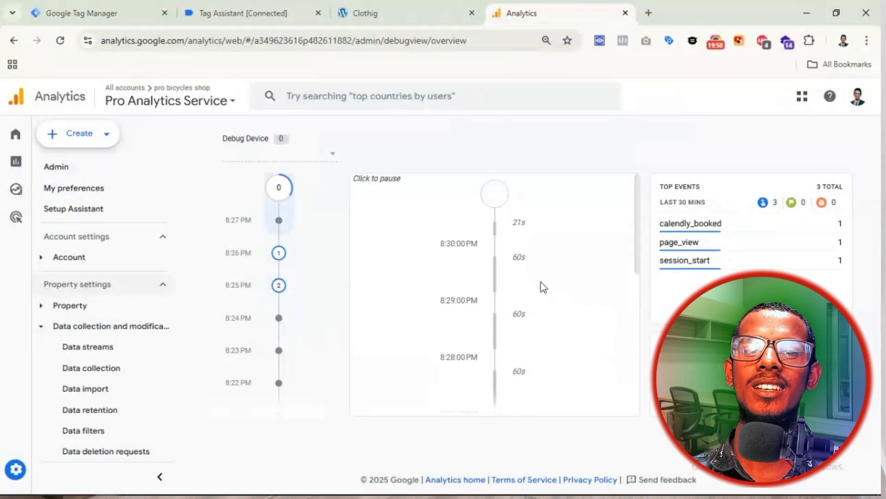
Step: Select Google as the DebugView debug device, then open Adblock Plus on the Clothig booking page
{"action": "left_click", "coordinate": [321, 164]}
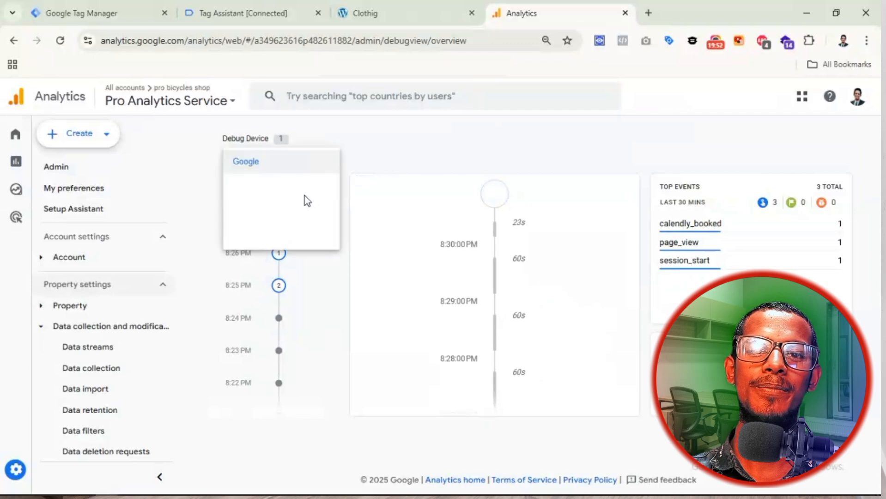
{"action": "left_click", "coordinate": [277, 163]}
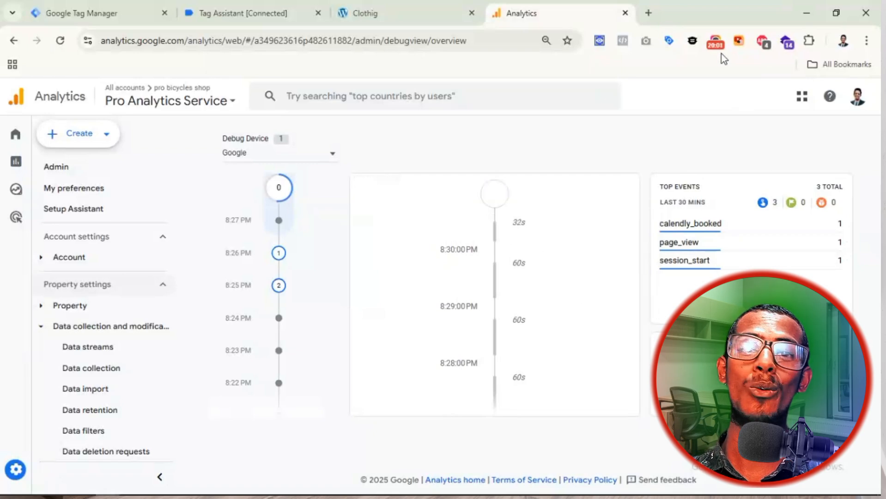
{"action": "left_click", "coordinate": [407, 17]}
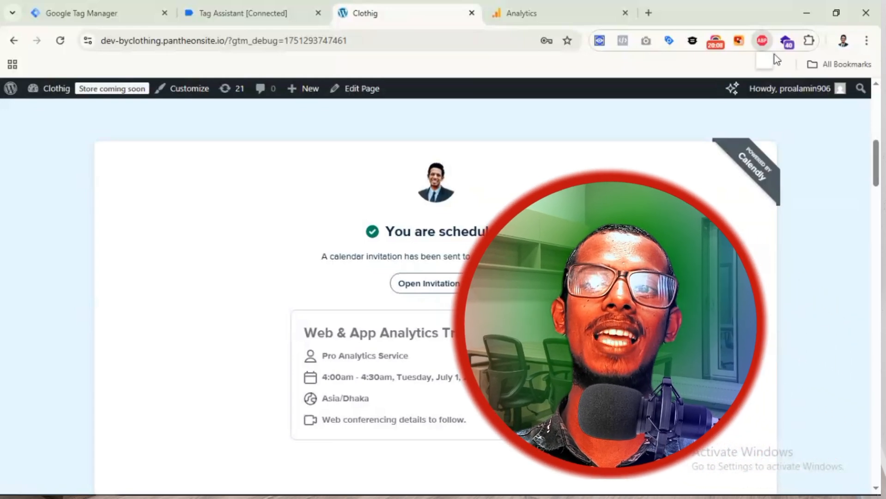
{"action": "left_click", "coordinate": [762, 40]}
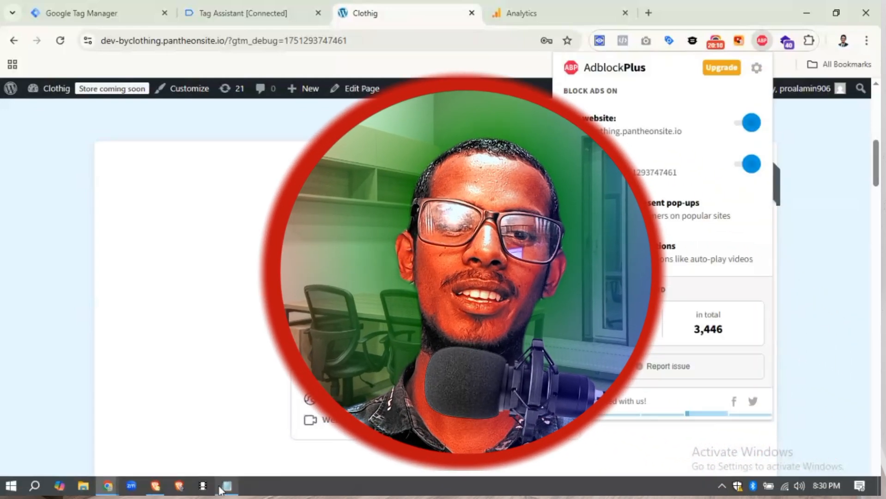